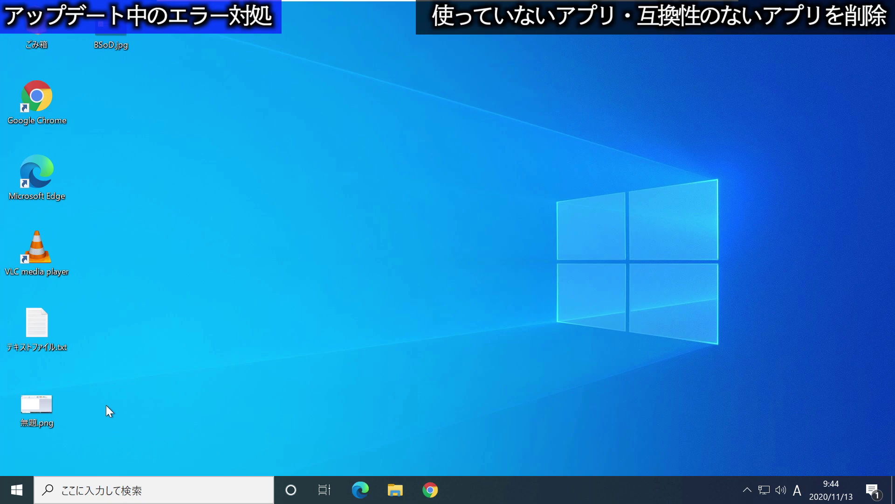
Open the アプリと機能 page in Windows Settings
click(17, 490)
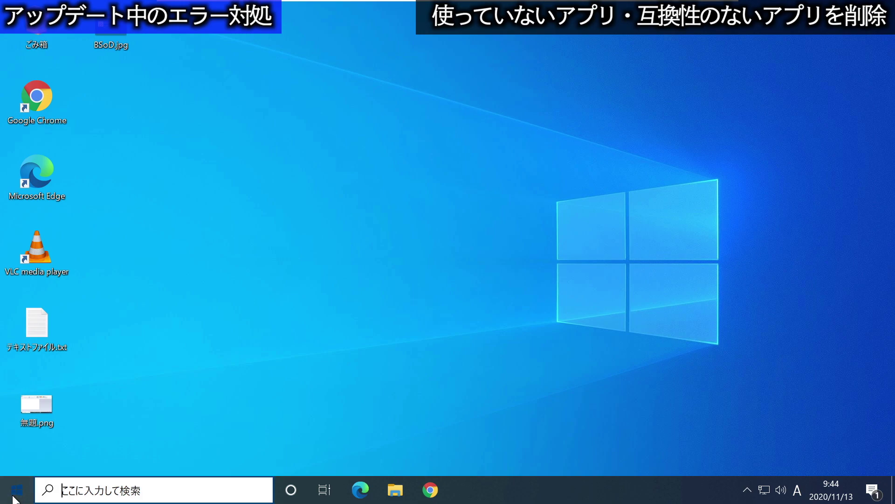
click(16, 426)
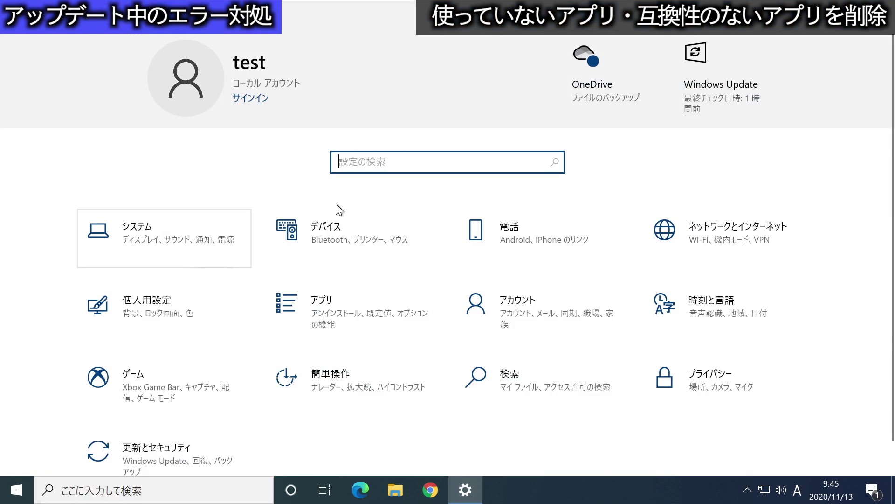
click(332, 316)
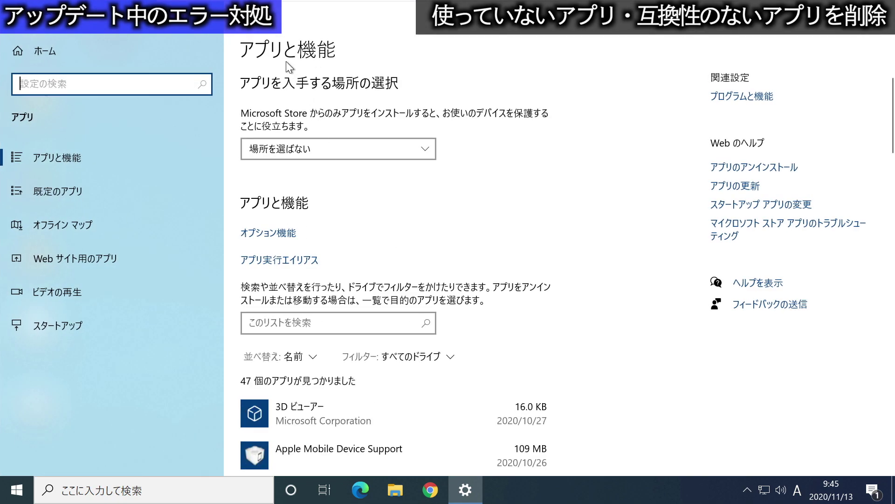
Look through the installed apps for unused or incompatible ones and select the Bonjour entry
scroll(312, 289, down, 5)
scroll(309, 284, up, 1)
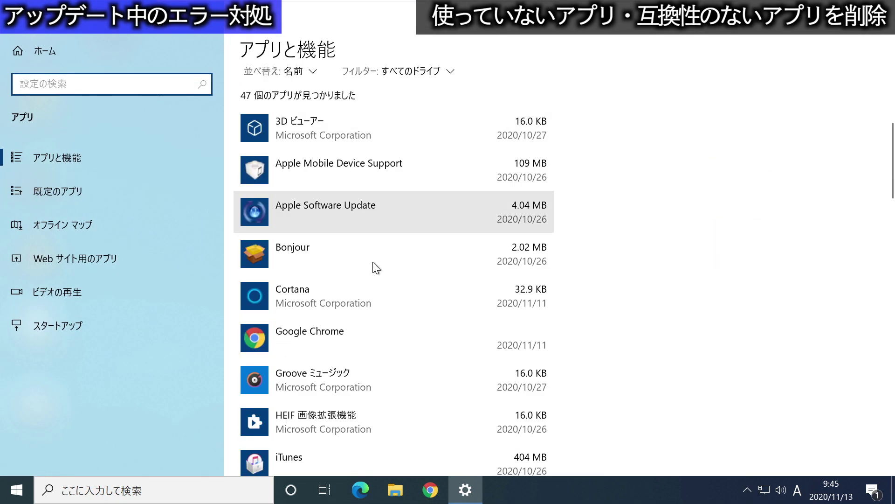
scroll(327, 292, down, 10)
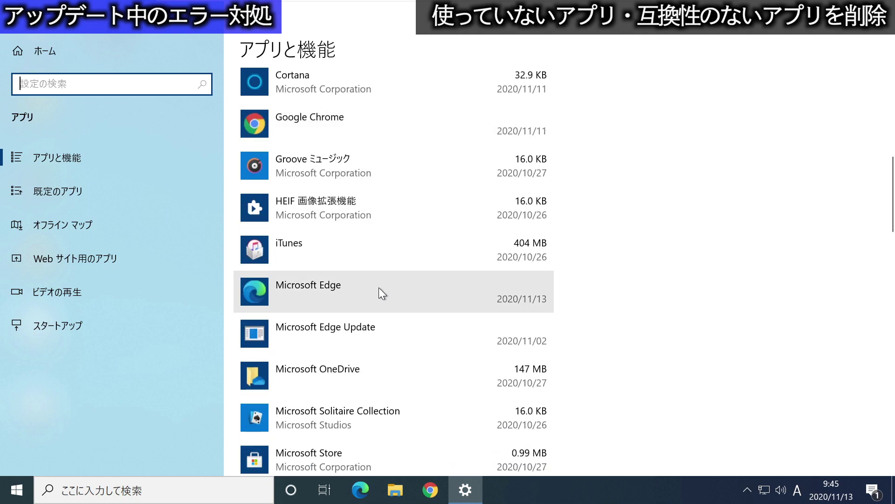
scroll(393, 293, down, 15)
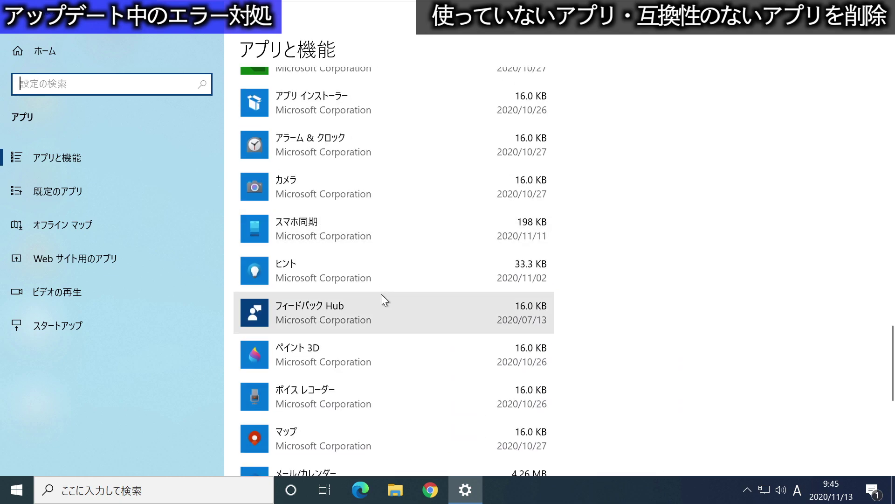
scroll(473, 232, up, 20)
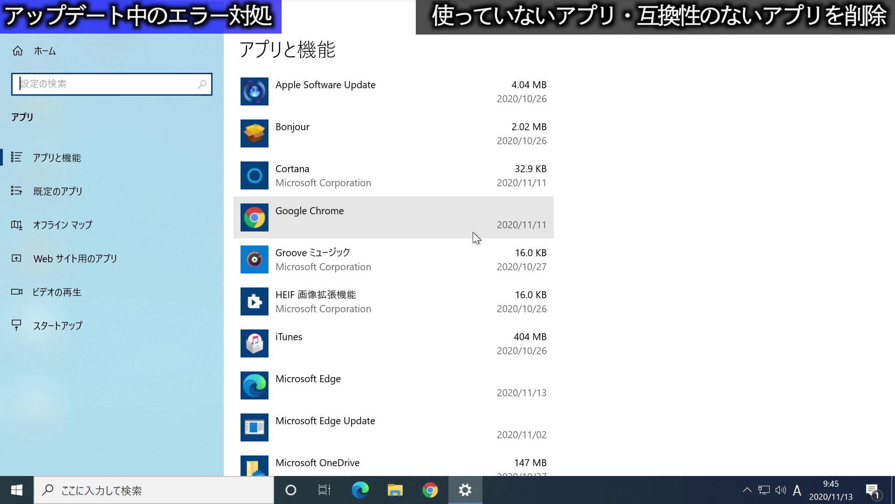
scroll(458, 235, up, 5)
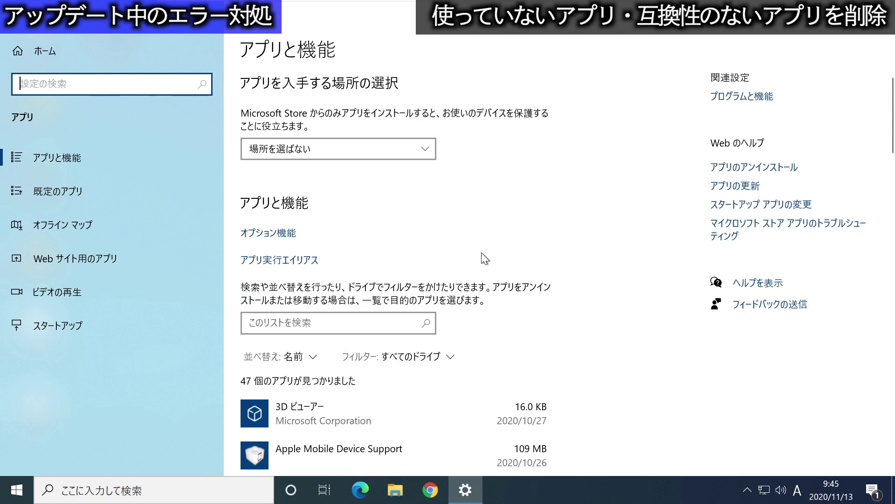
scroll(481, 254, down, 3)
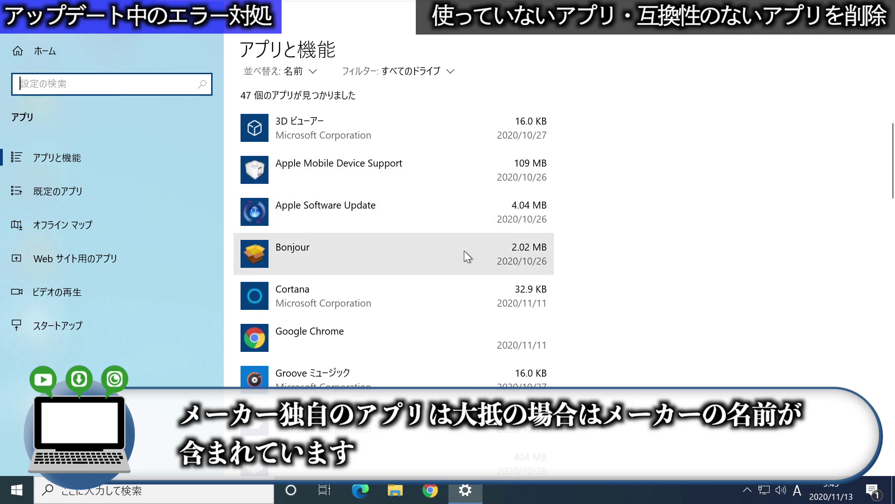
click(339, 254)
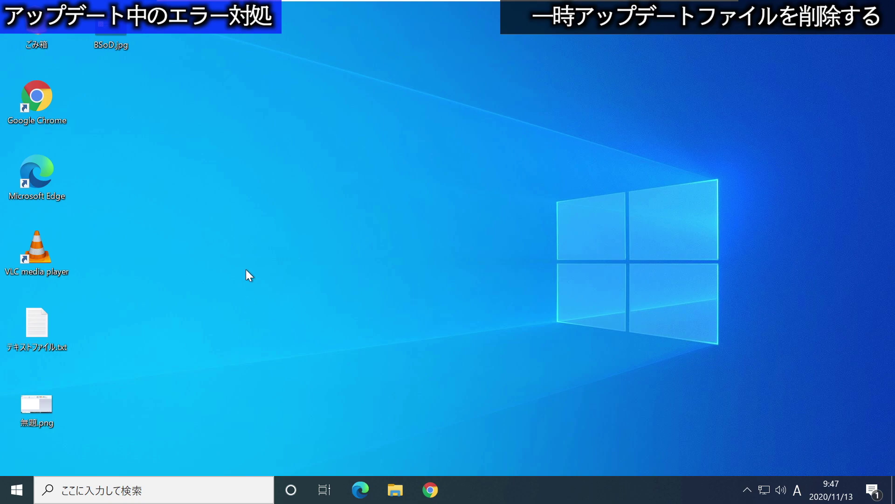
Open the 記憶域 page of the システム settings in Windows Settings
click(14, 491)
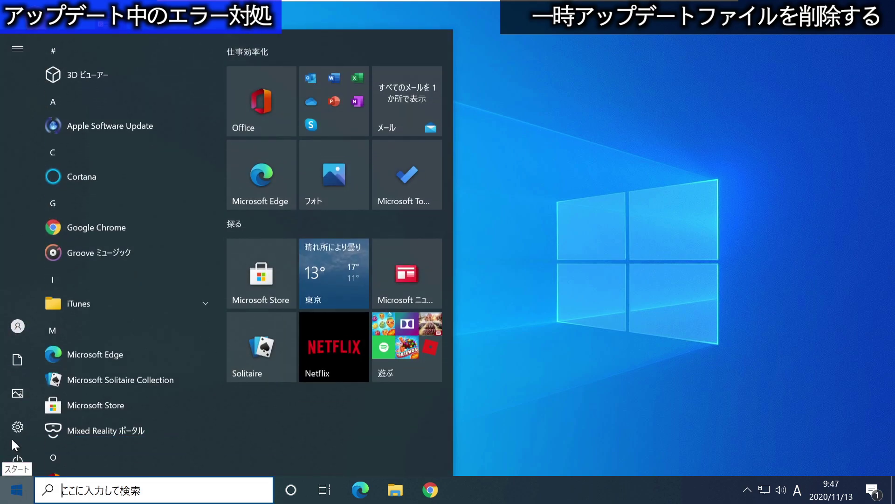
click(19, 428)
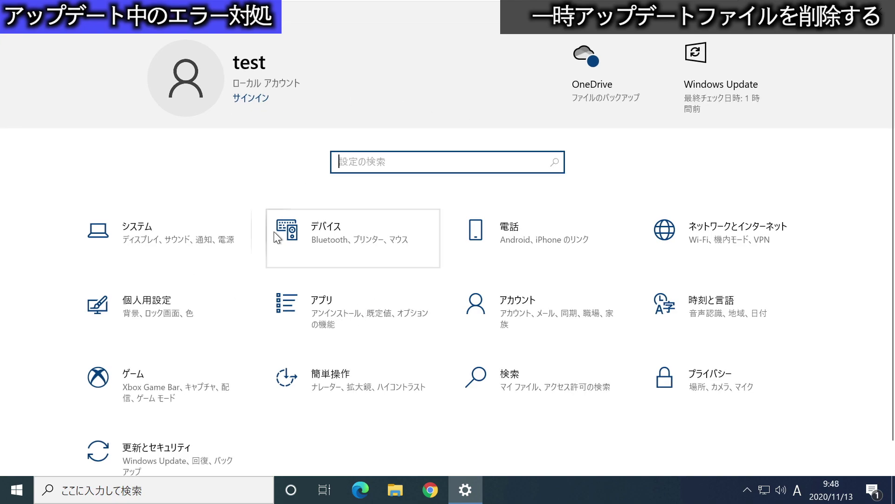
click(188, 245)
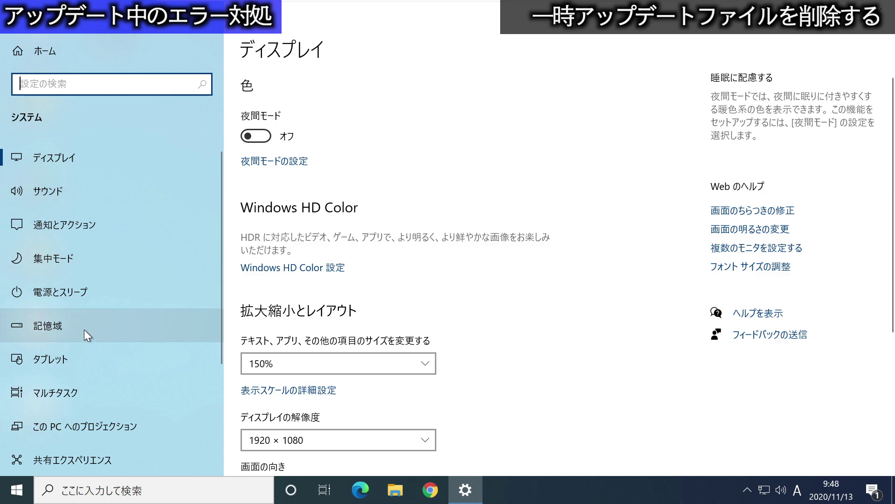
click(55, 328)
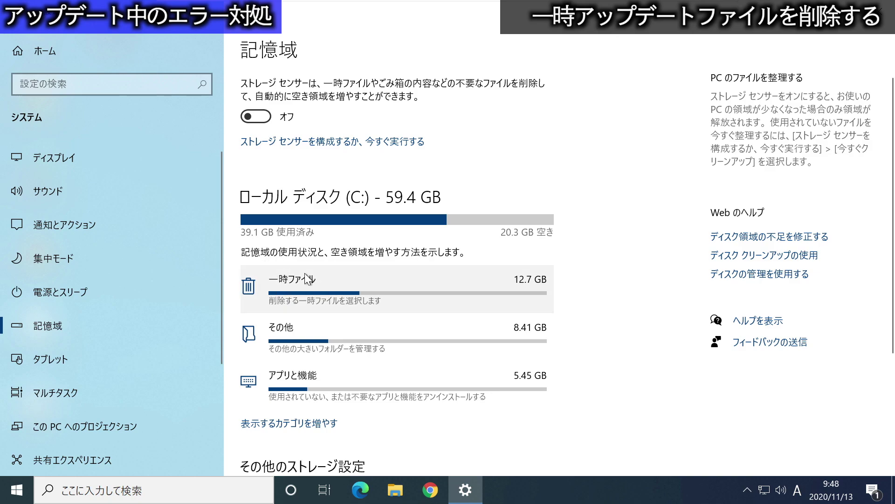
Show more storage categories for the local disk (C:) and open its 一時ファイル list
scroll(305, 275, down, 3)
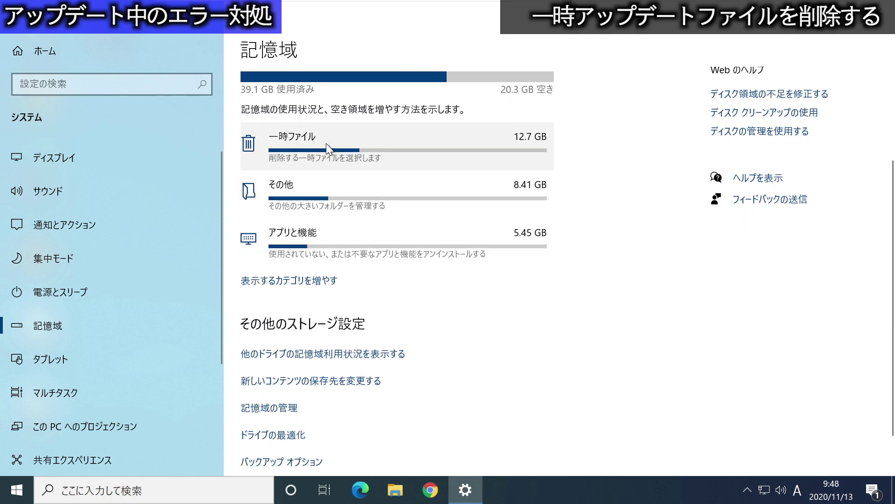
scroll(325, 146, up, 3)
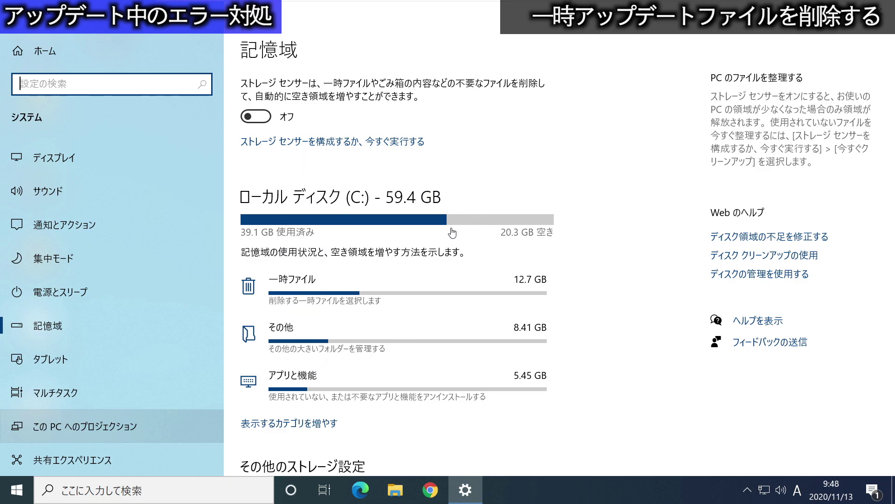
click(280, 424)
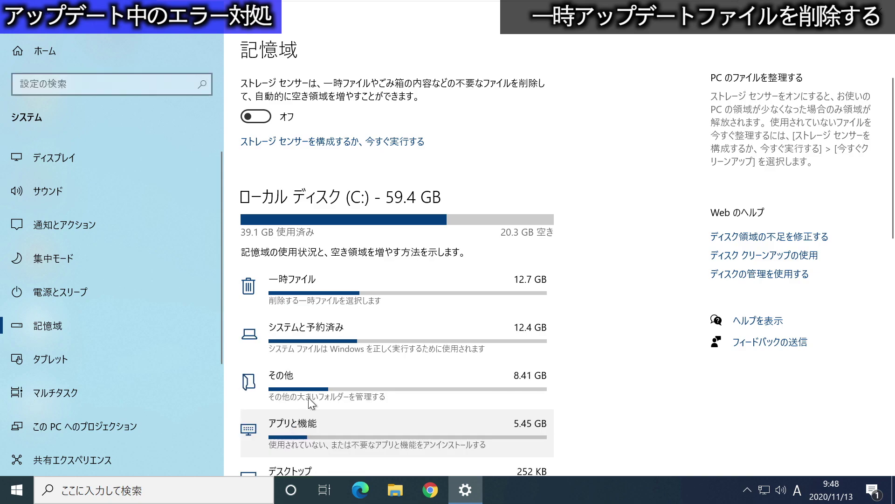
scroll(386, 235, down, 15)
scroll(351, 386, up, 15)
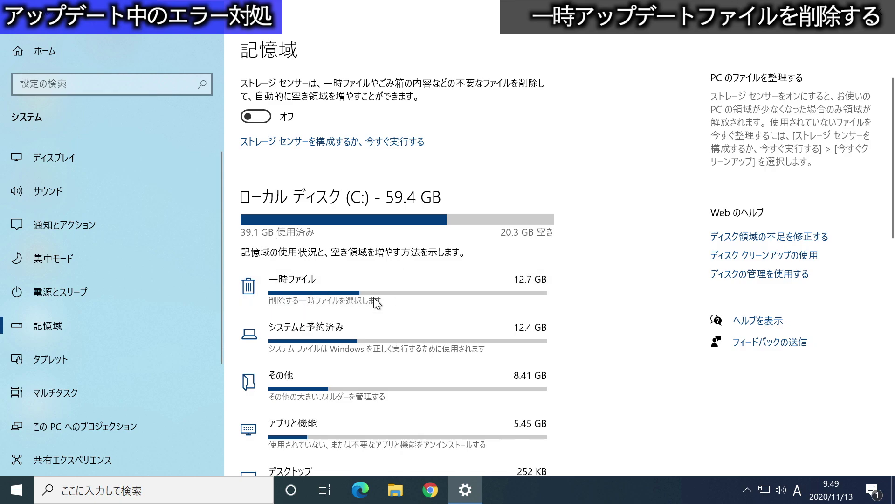
click(311, 290)
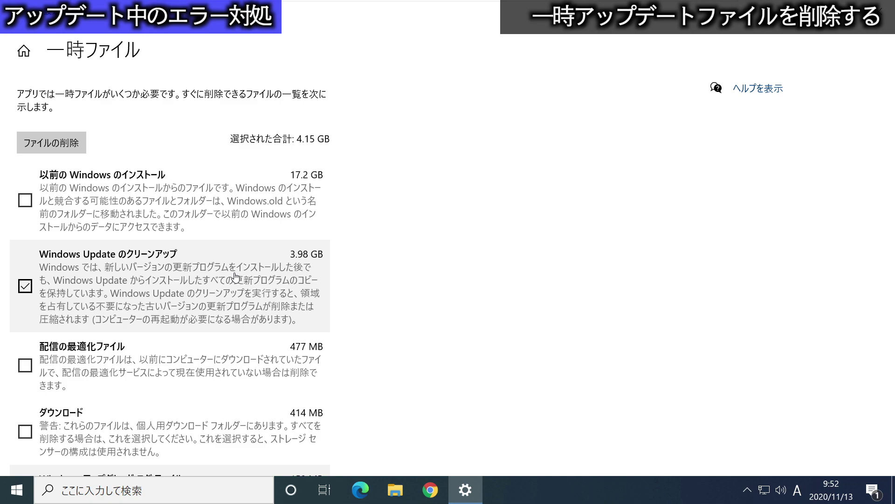
Mark only 以前の Windows のインストール for deletion, clear all other temporary file categories, and check the whole list
scroll(192, 306, down, 1)
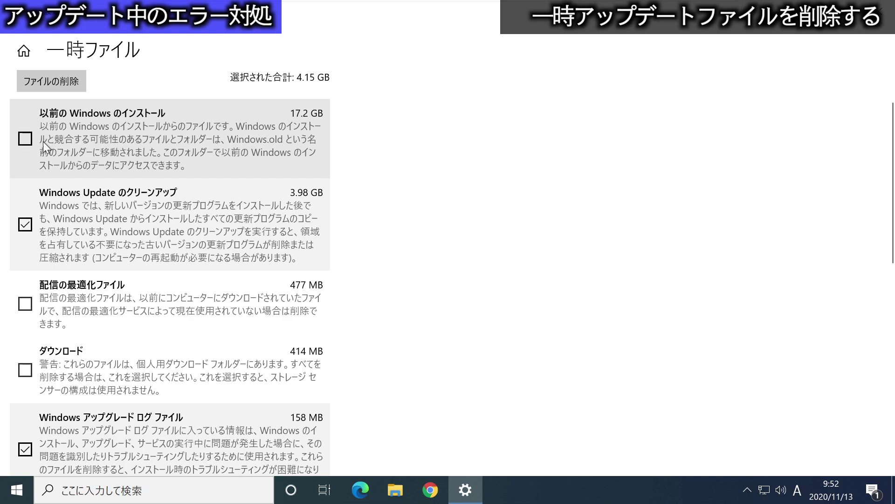
click(25, 140)
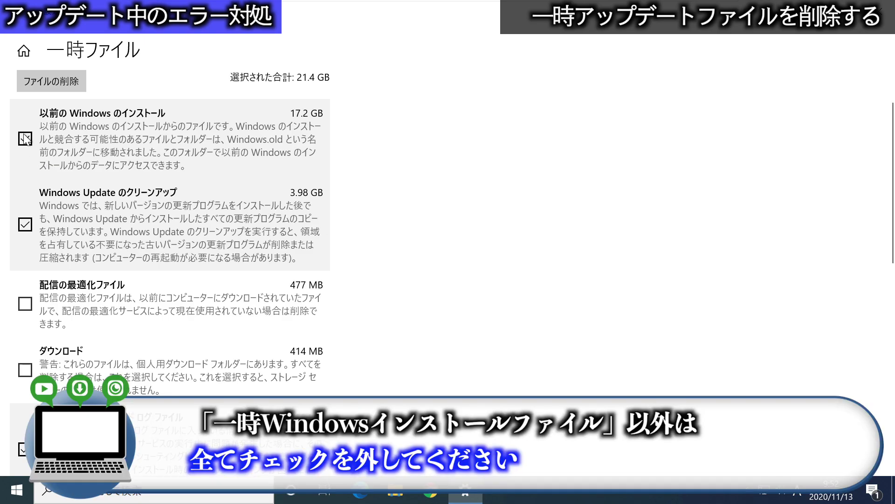
click(26, 226)
scroll(33, 242, down, 5)
click(25, 205)
click(25, 283)
click(25, 337)
click(26, 389)
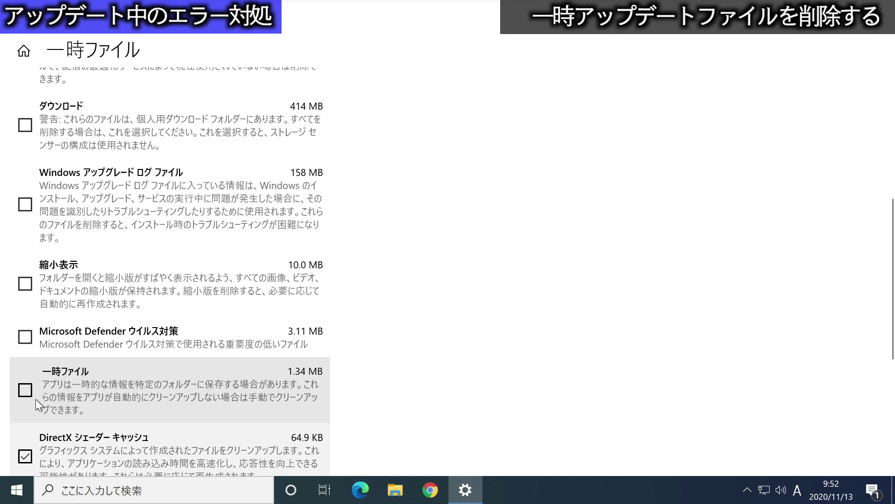
click(25, 456)
scroll(34, 399, down, 5)
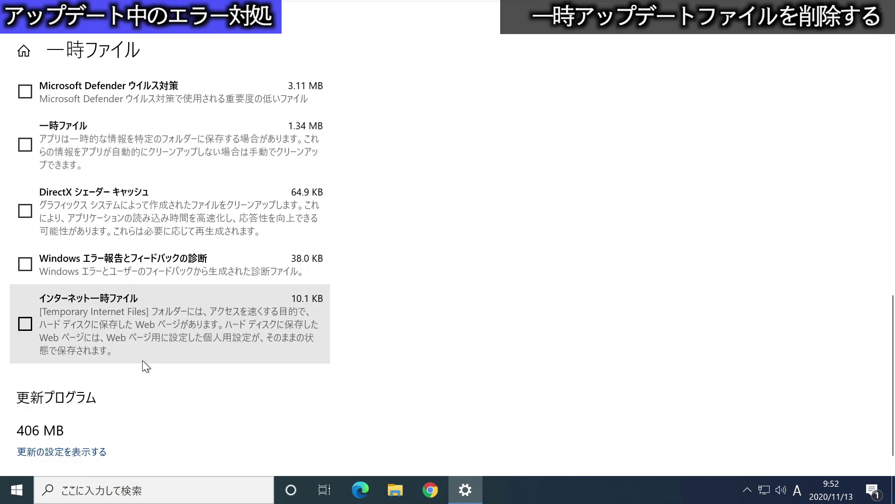
scroll(140, 360, up, 10)
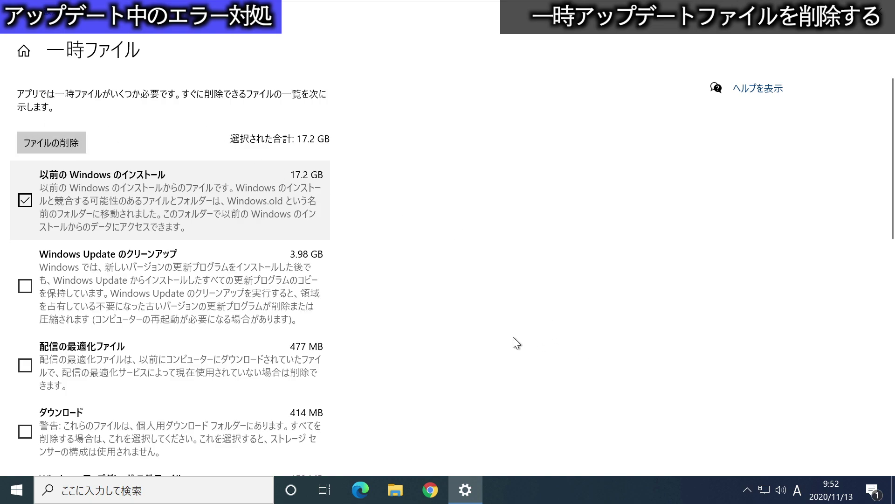
scroll(519, 334, down, 5)
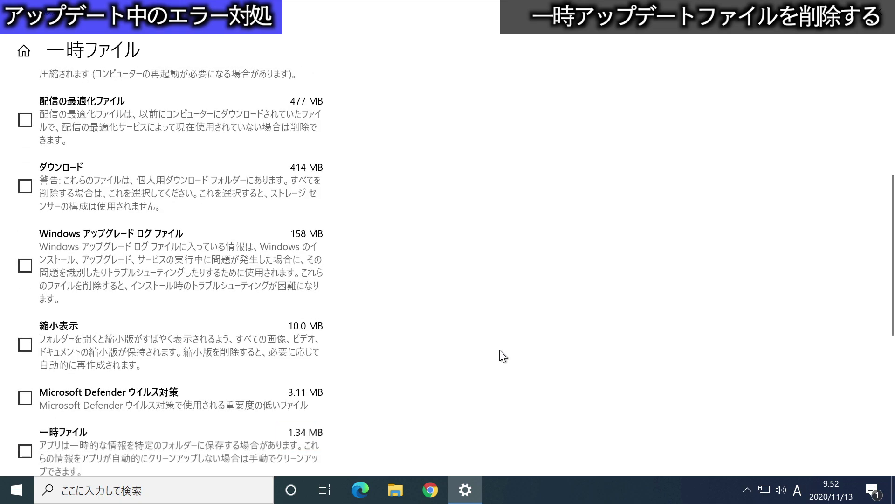
Return to the Settings home, view the Windows Update page under 更新とセキュリティ, and close Settings
click(24, 18)
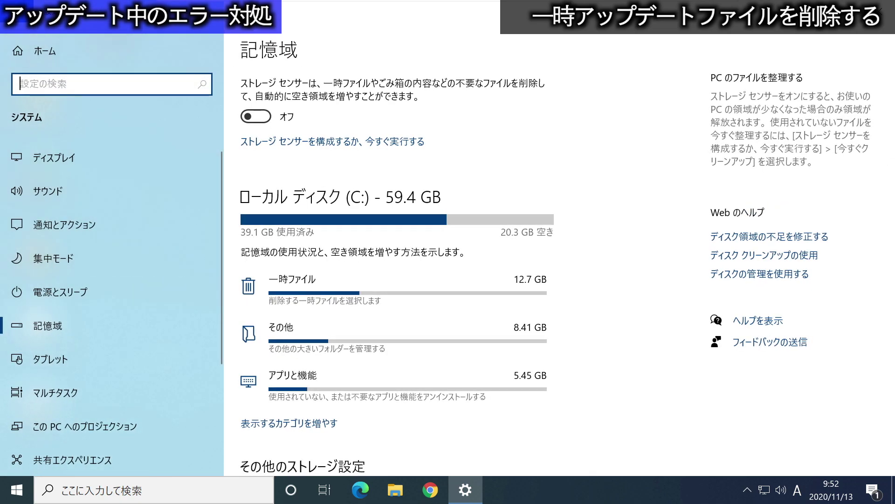
click(21, 19)
click(181, 436)
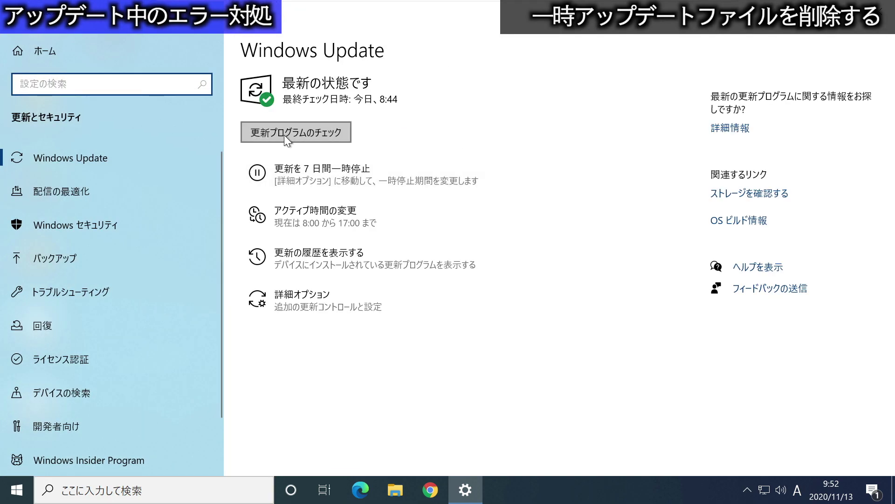
click(884, 9)
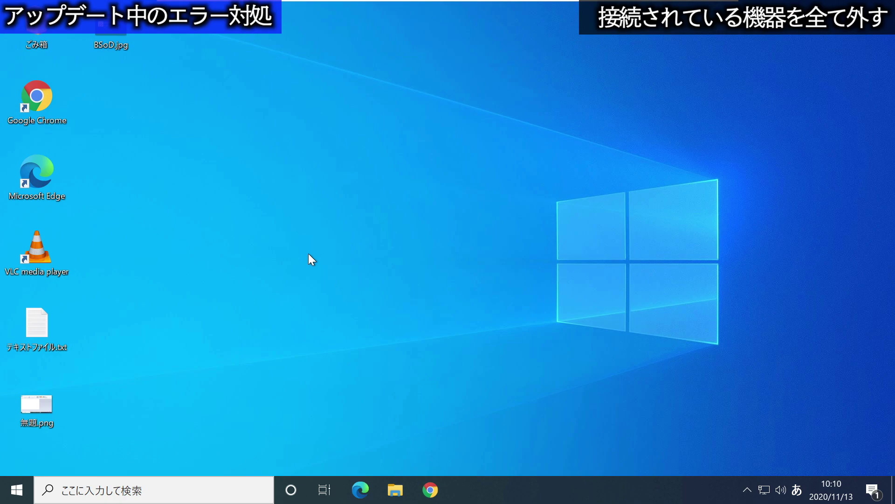
Open File Explorer and go back from 外付けドライブ (F:) to the デスクトップ view to see the connected drives
click(12, 486)
click(542, 239)
key(super+e)
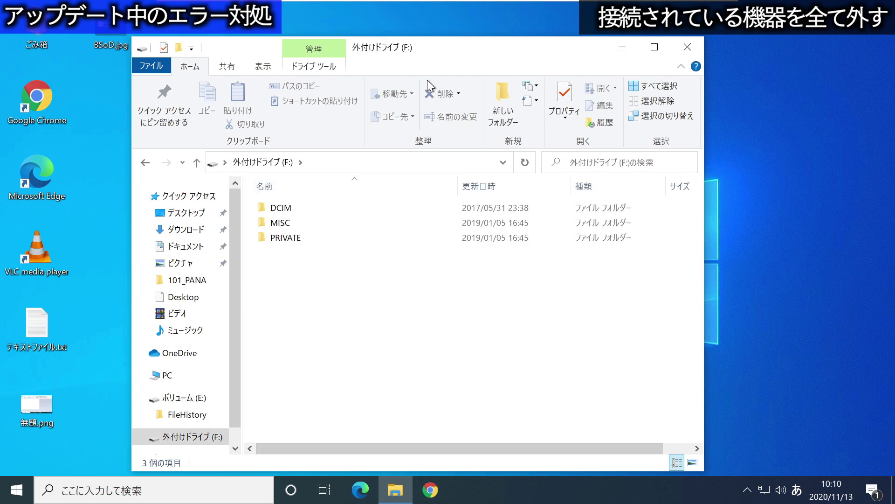
drag(419, 47, 440, 45)
click(167, 162)
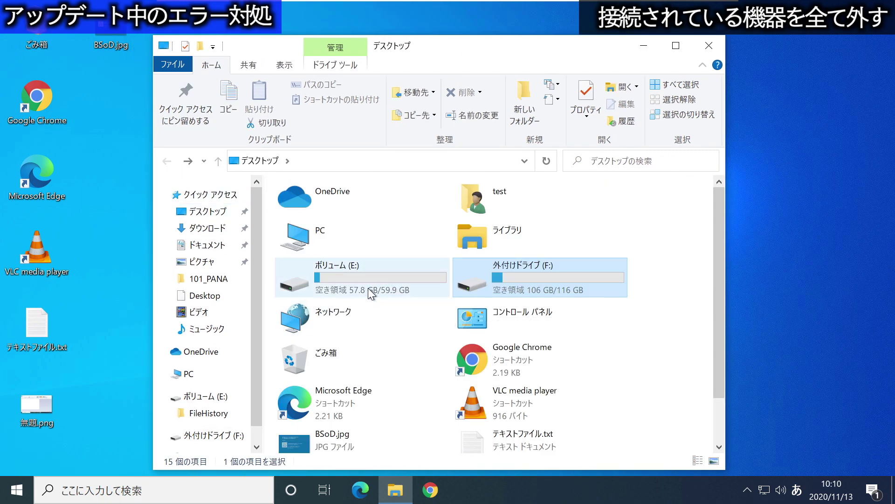
drag(387, 68, 415, 55)
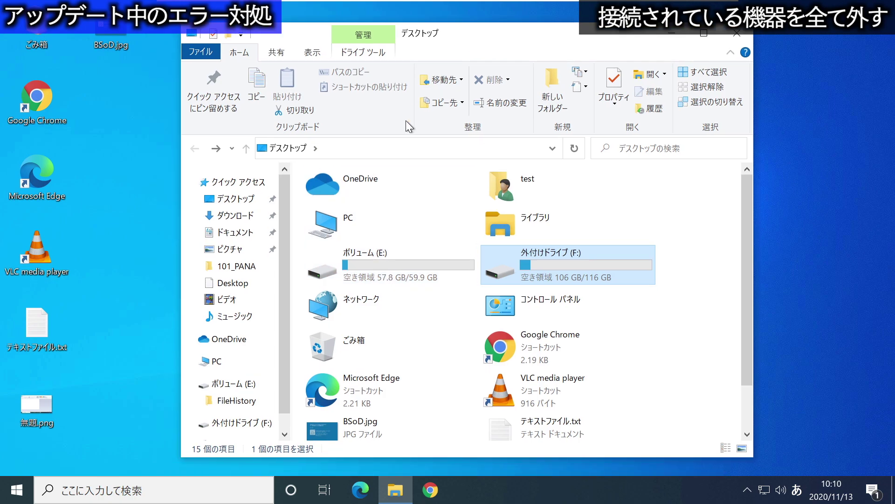
drag(491, 39, 503, 36)
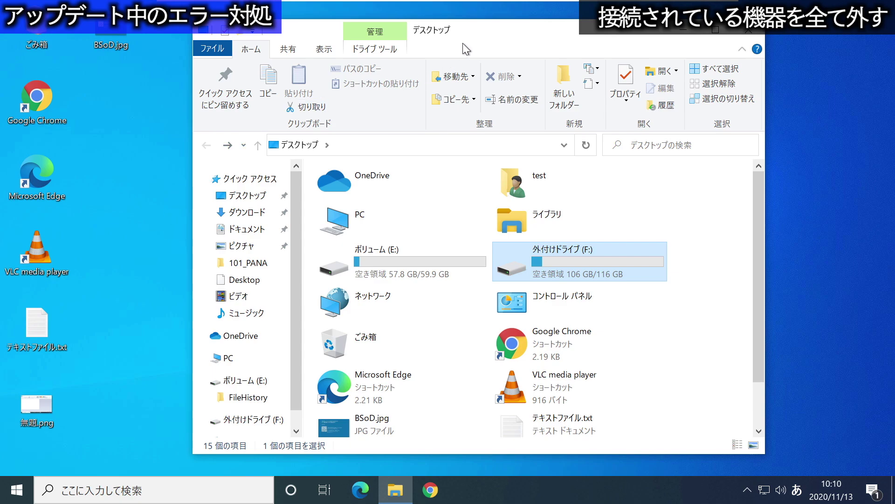
drag(493, 37, 466, 41)
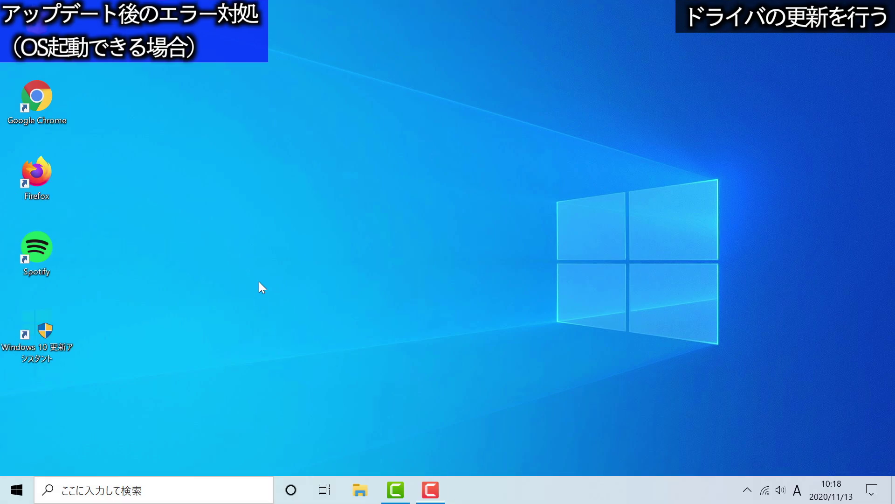
Open the optional updates page of Windows Update in Settings and expand its ドライバー更新プログラム list
click(17, 491)
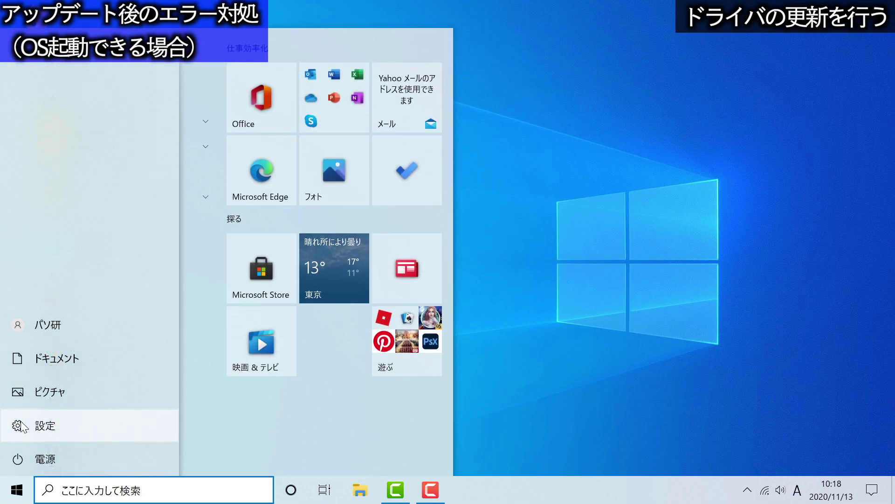
click(22, 426)
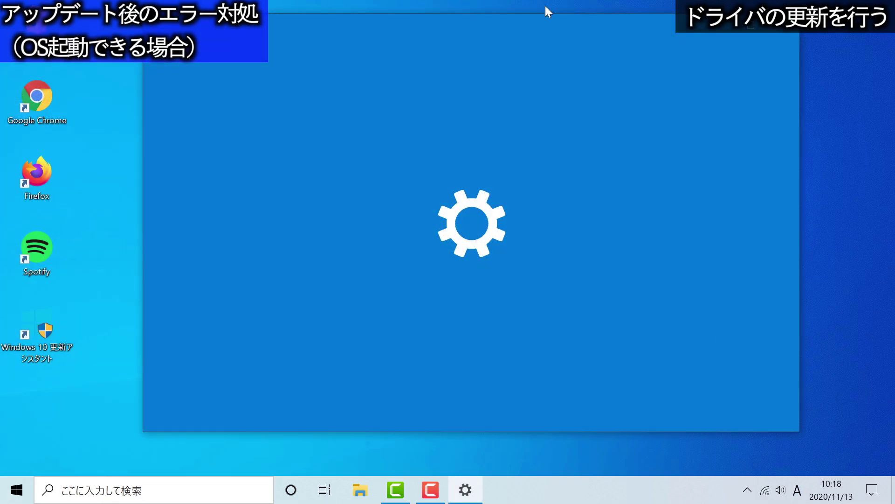
scroll(462, 286, down, 5)
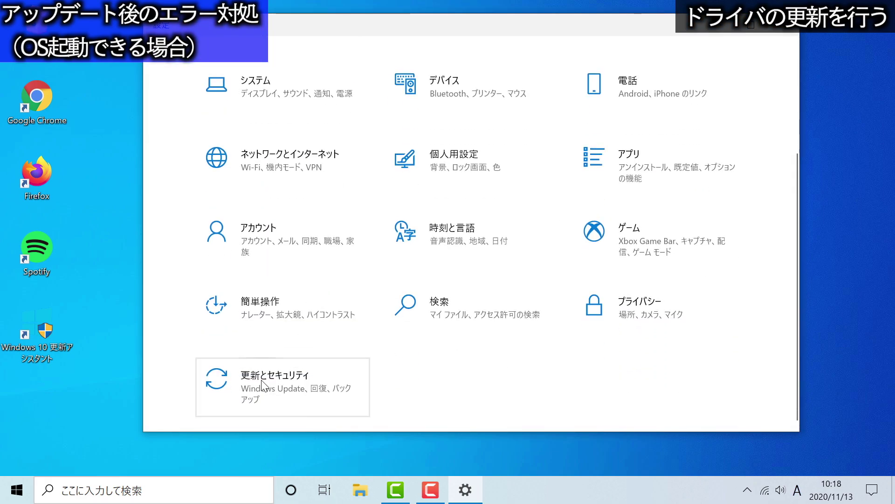
click(263, 388)
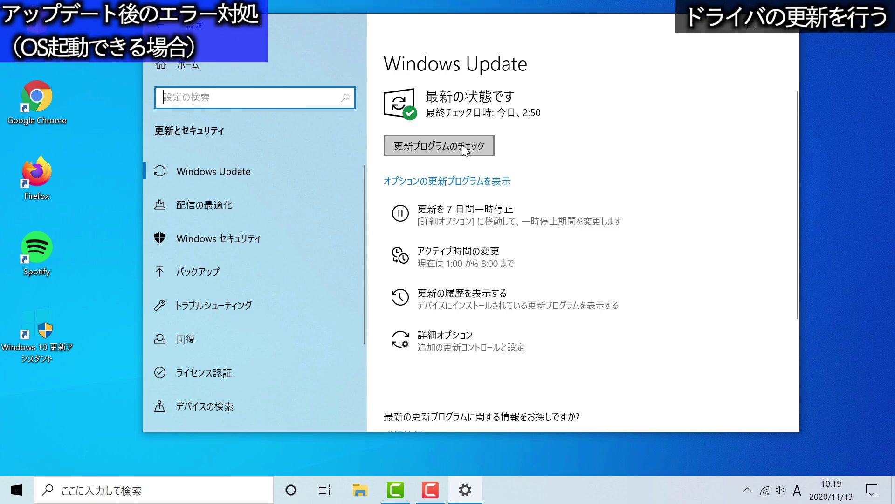
click(449, 185)
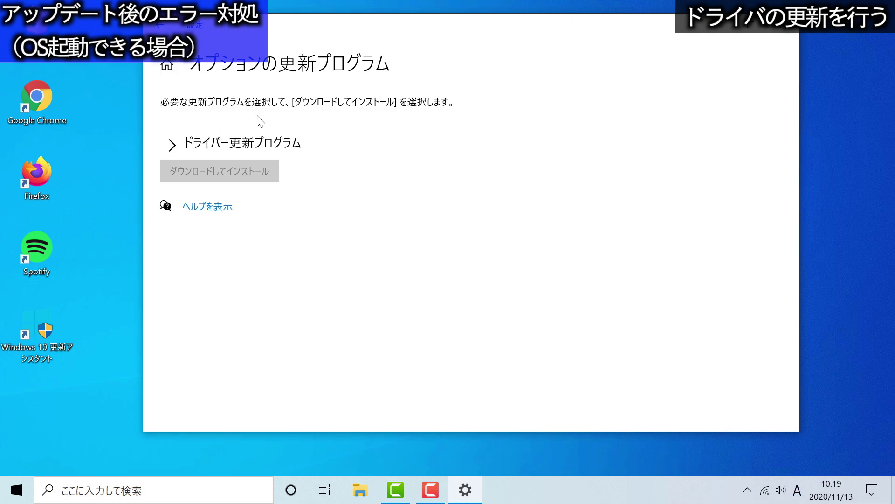
click(172, 145)
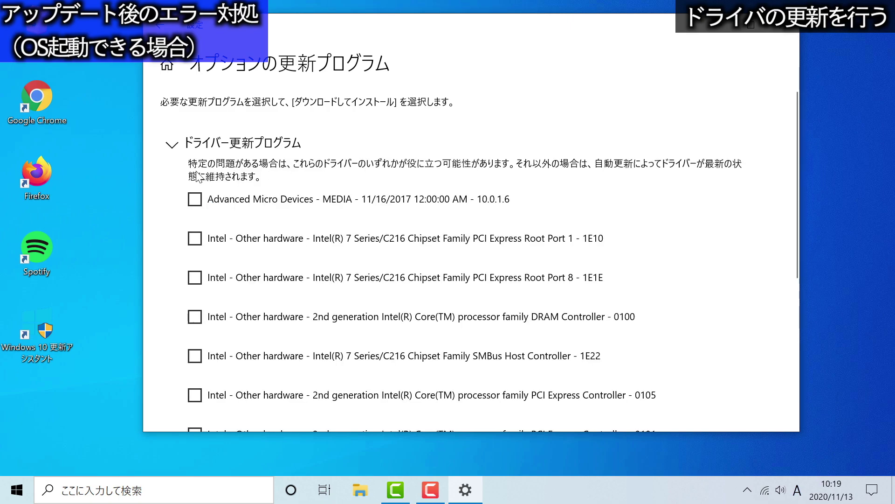
Review the optional driver list, select only the Logitech USB Input Device update, and download and install it
scroll(490, 185, down, 5)
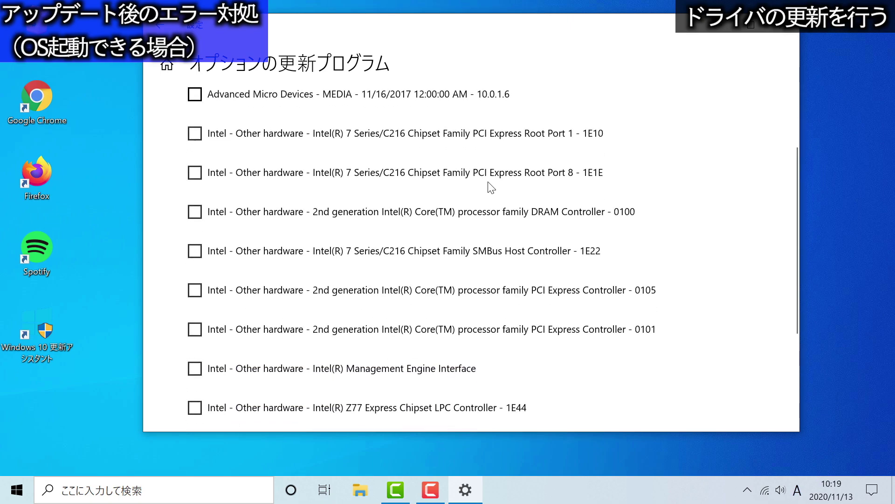
scroll(198, 224, up, 5)
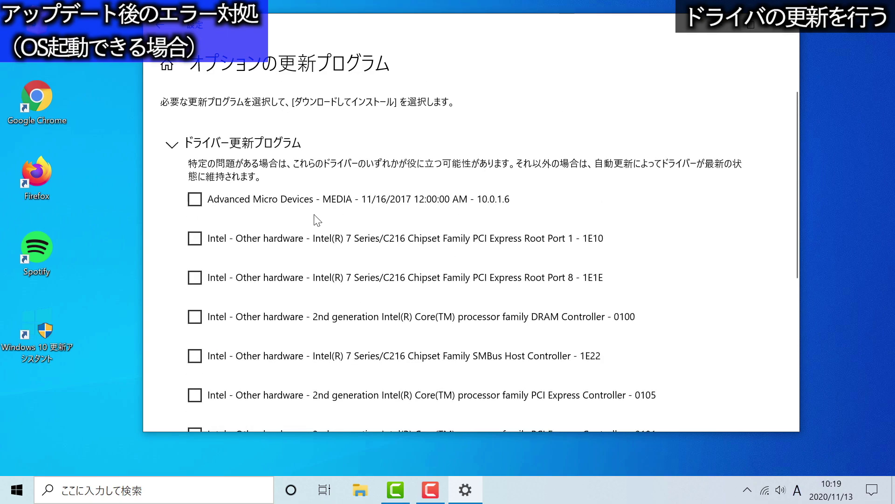
scroll(317, 219, down, 5)
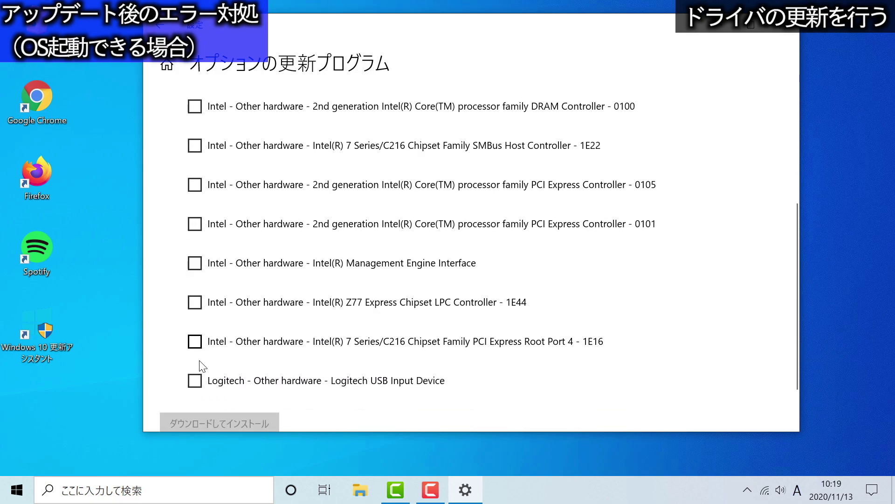
click(198, 382)
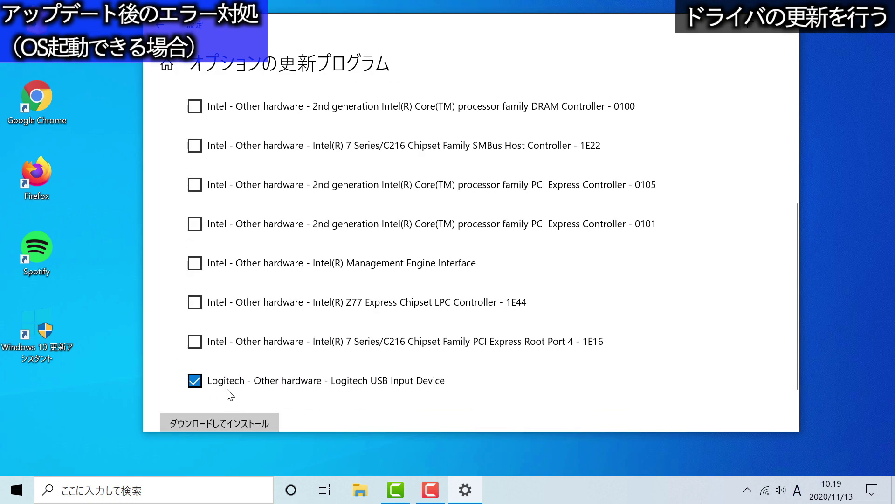
scroll(229, 387, down, 1)
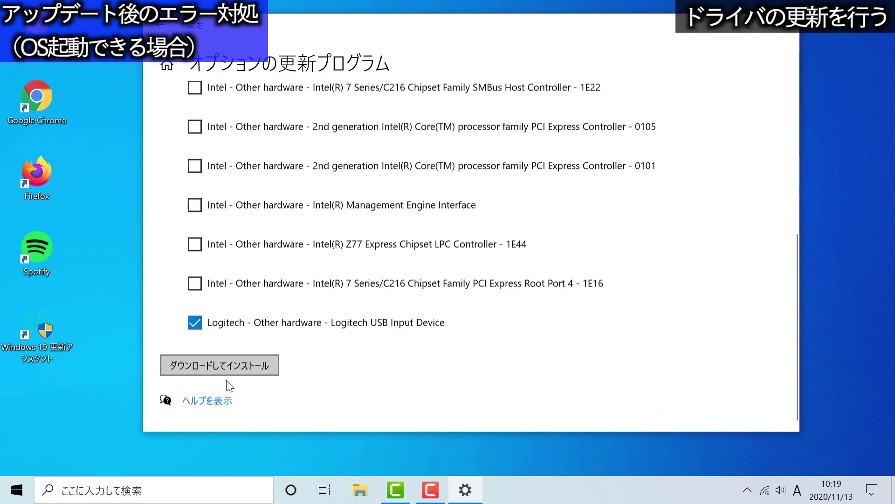
click(208, 364)
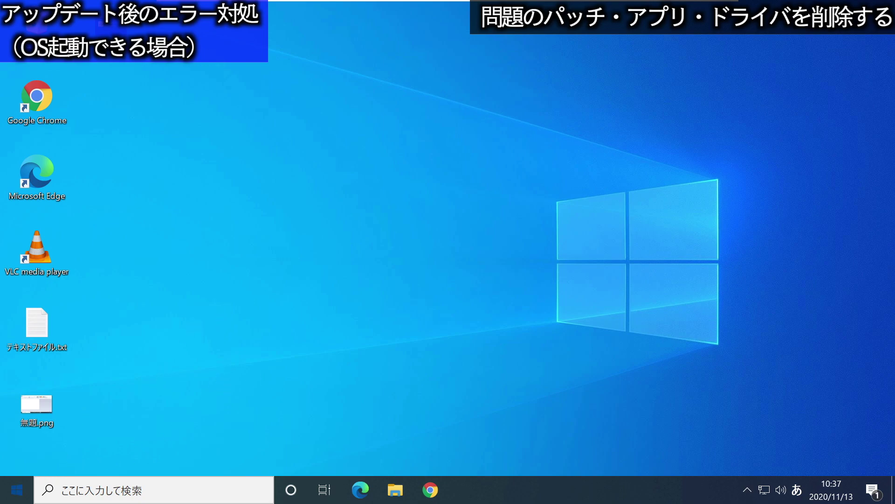
Open the Windows Update history under 更新とセキュリティ in Settings and look through the listed updates
click(17, 490)
click(16, 425)
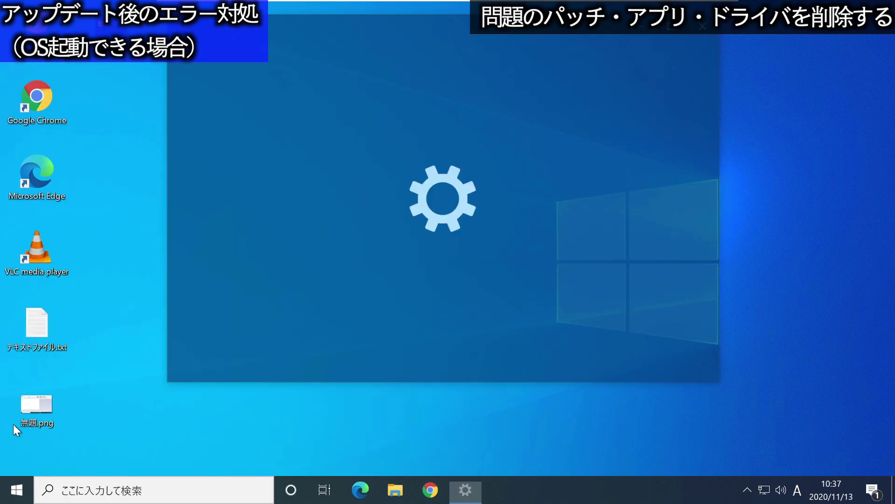
scroll(298, 236, down, 5)
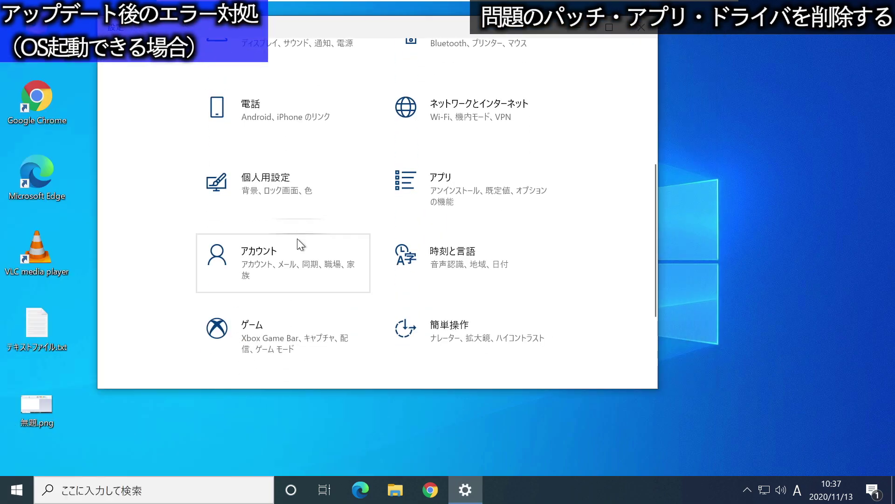
scroll(368, 347, down, 3)
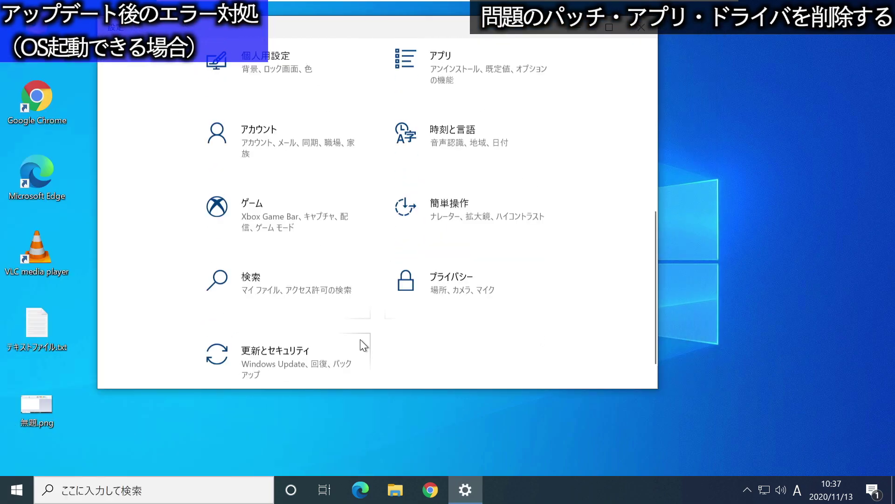
click(256, 347)
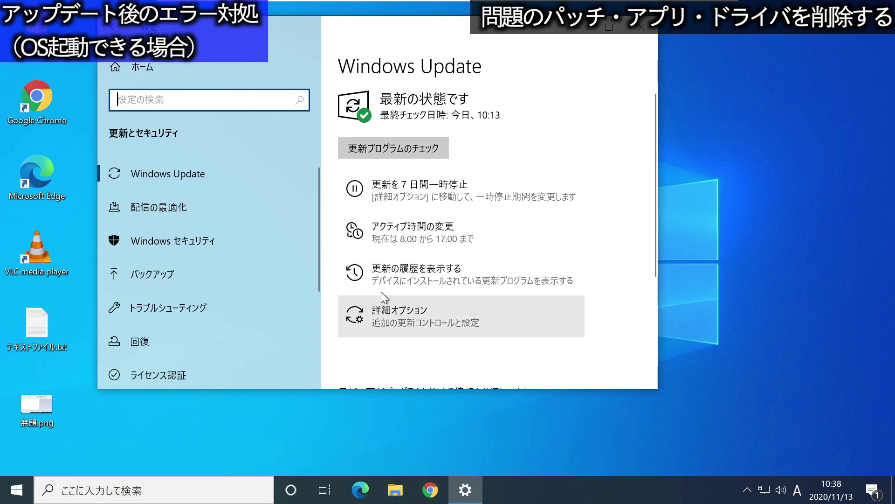
click(406, 274)
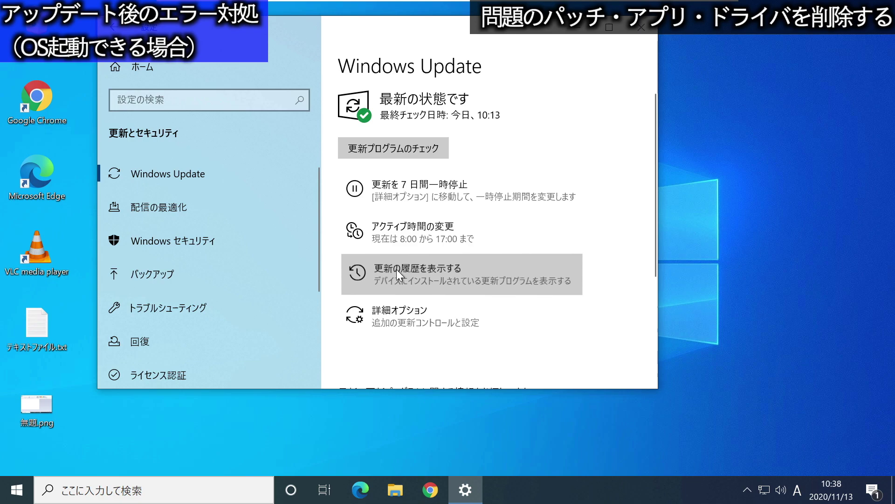
scroll(197, 157, down, 2)
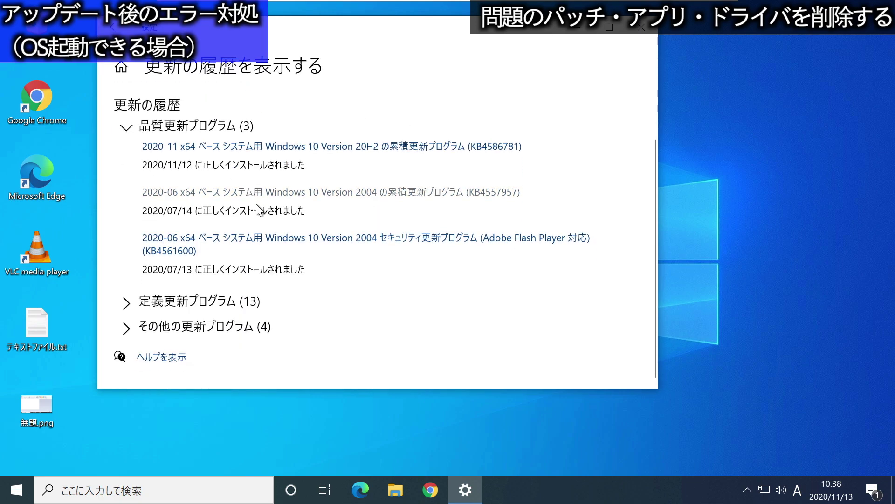
scroll(307, 311, up, 2)
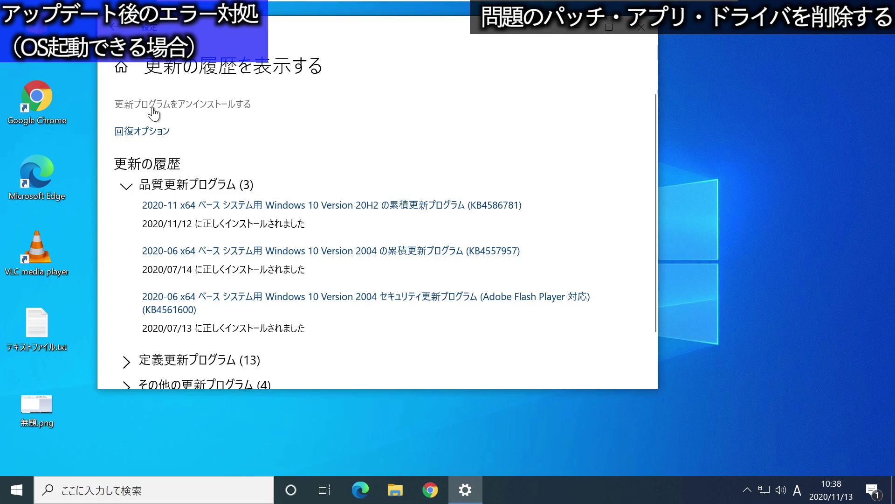
Open the list for uninstalling updates and check the installation dates, widening the window to show more columns
click(190, 110)
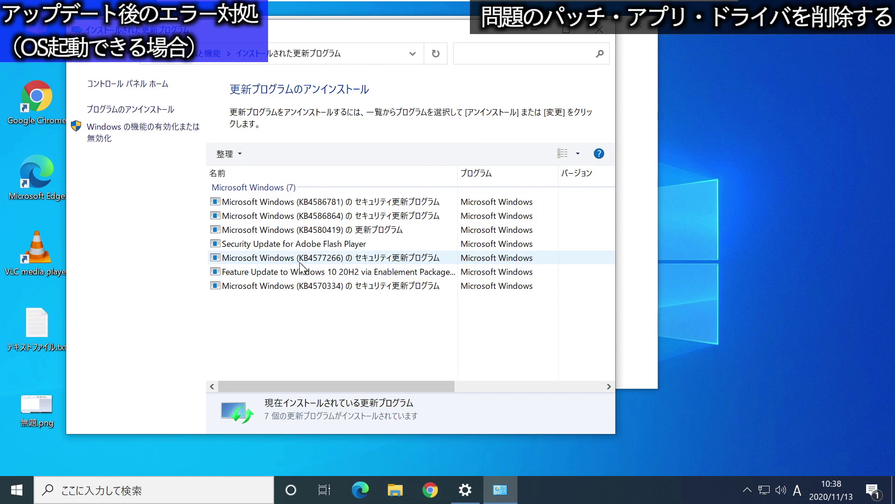
drag(357, 387, 530, 390)
drag(394, 387, 455, 332)
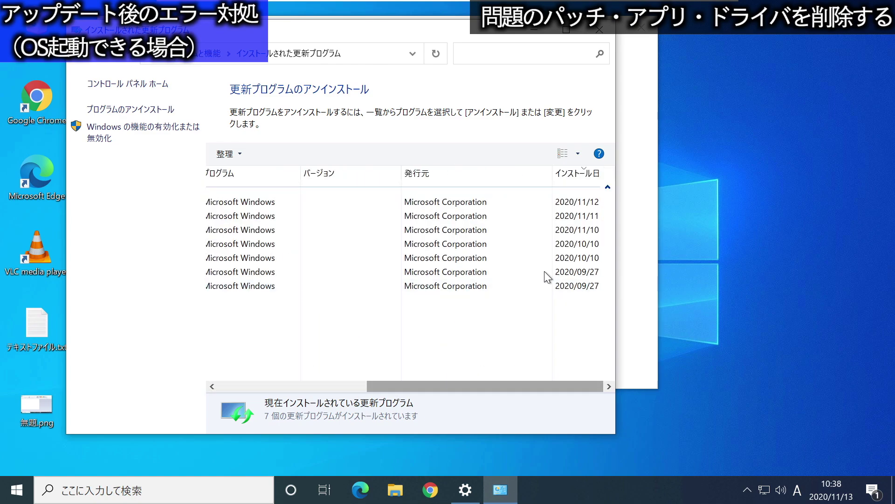
drag(616, 177, 702, 179)
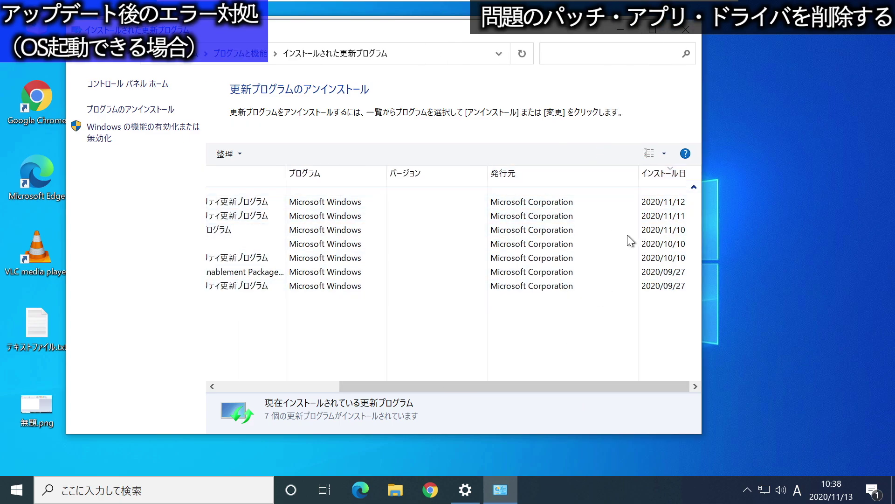
drag(568, 387, 446, 386)
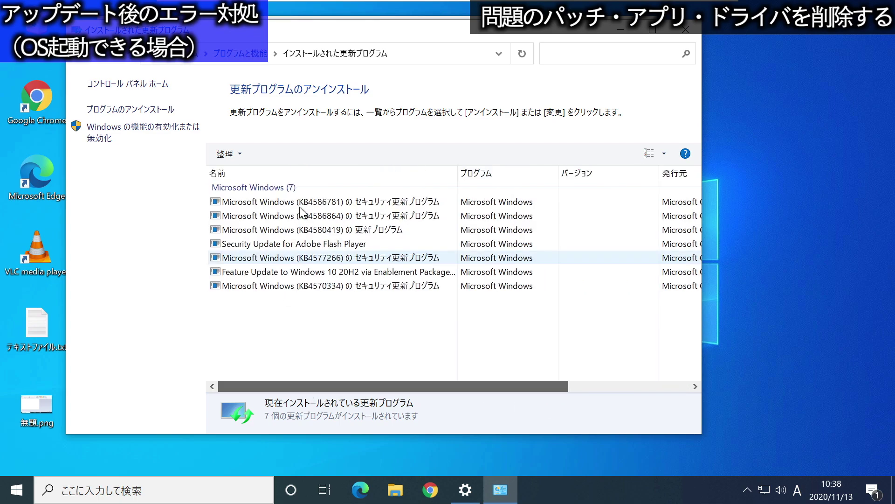
Request the uninstallation of the Microsoft Windows security update KB4586781 and decline the confirmation
click(327, 203)
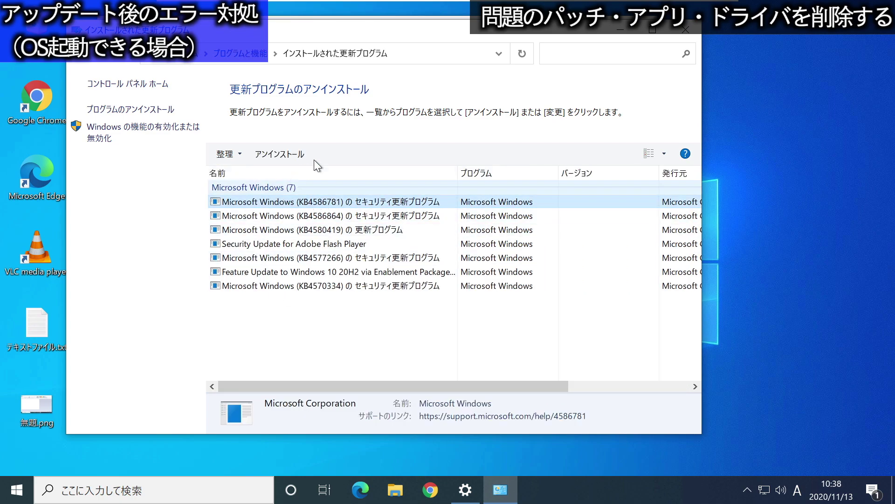
right_click(308, 205)
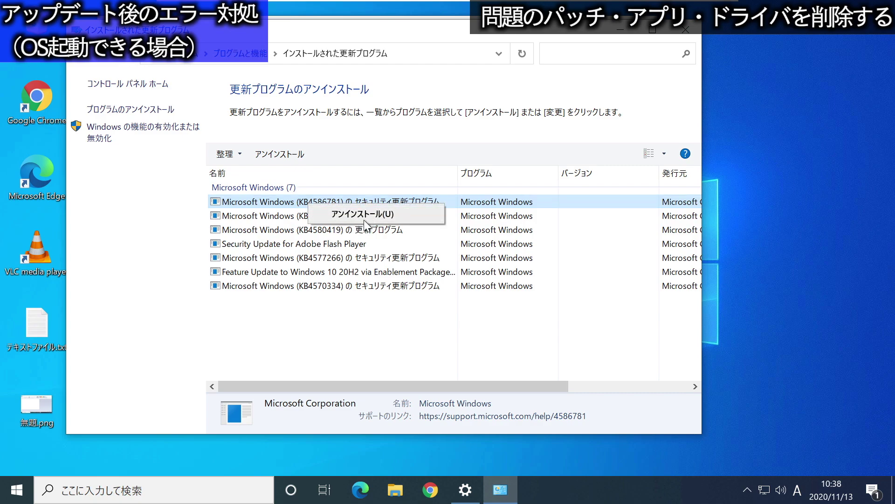
click(391, 216)
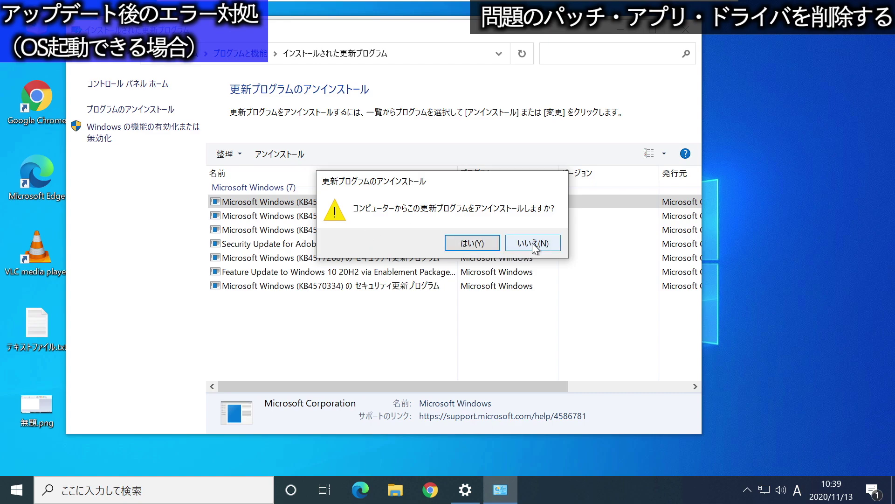
click(533, 243)
Close the installed updates window and the Settings update history window
drag(363, 24, 413, 30)
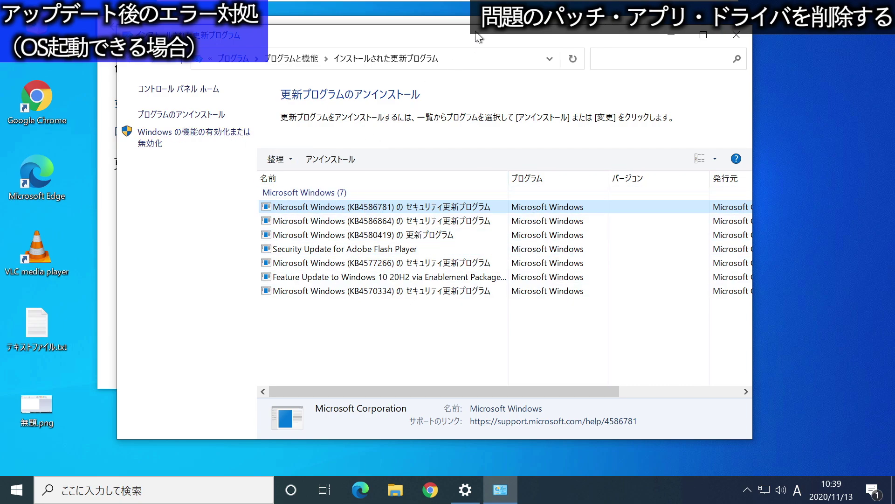
key(alt+F4)
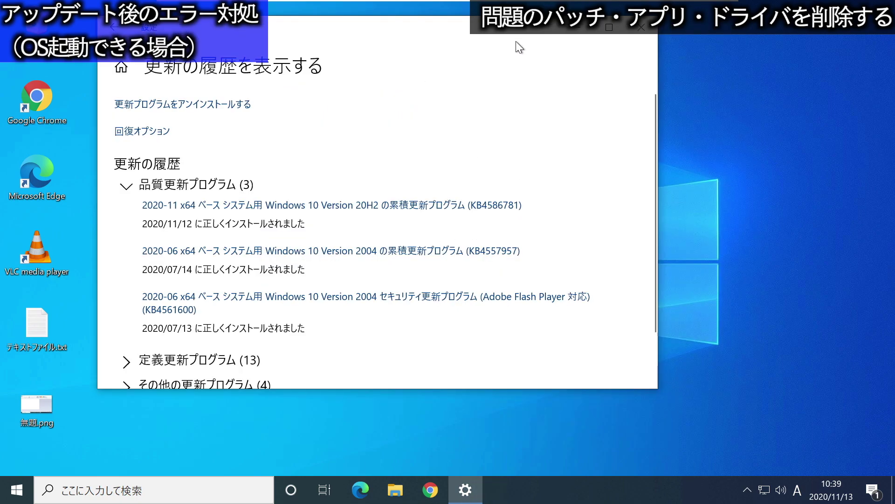
drag(533, 32, 584, 64)
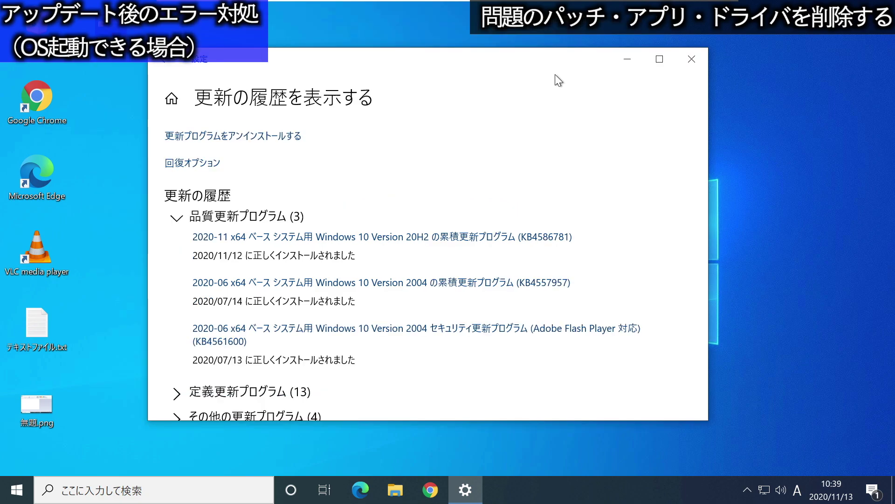
click(693, 59)
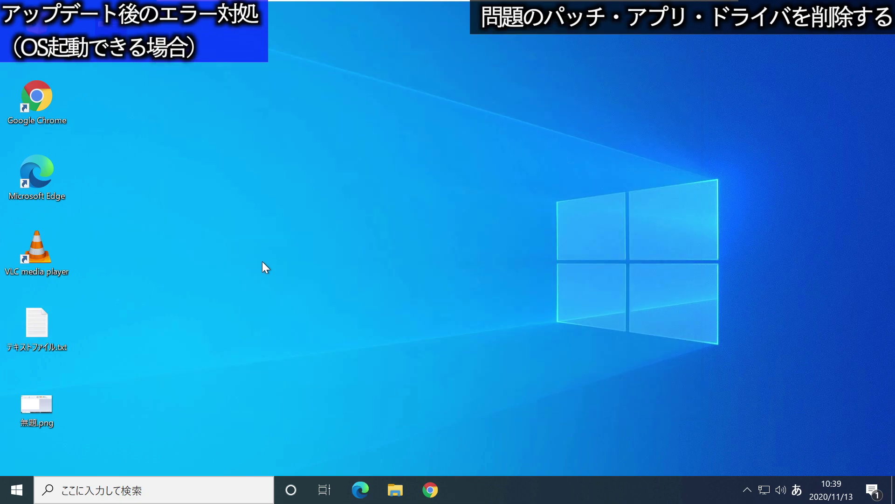
Open Device Manager and show the available actions for VMware SVGA 3D under ディスプレイ アダプター
right_click(19, 496)
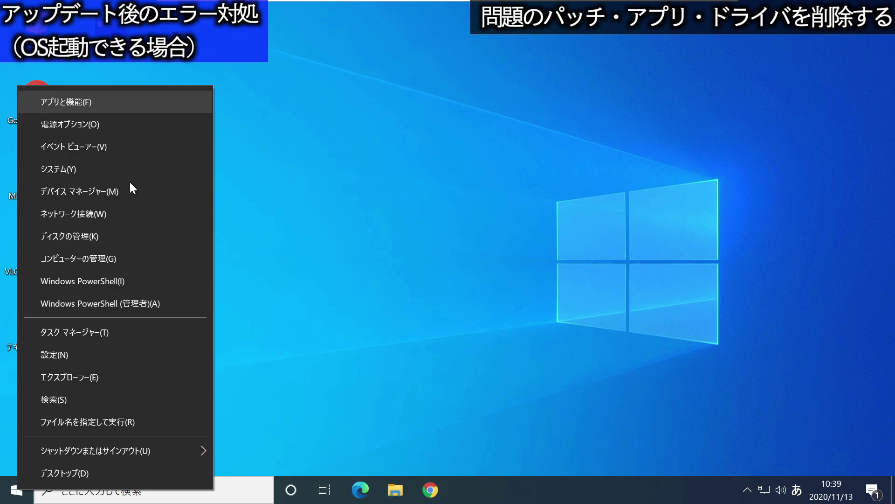
click(71, 192)
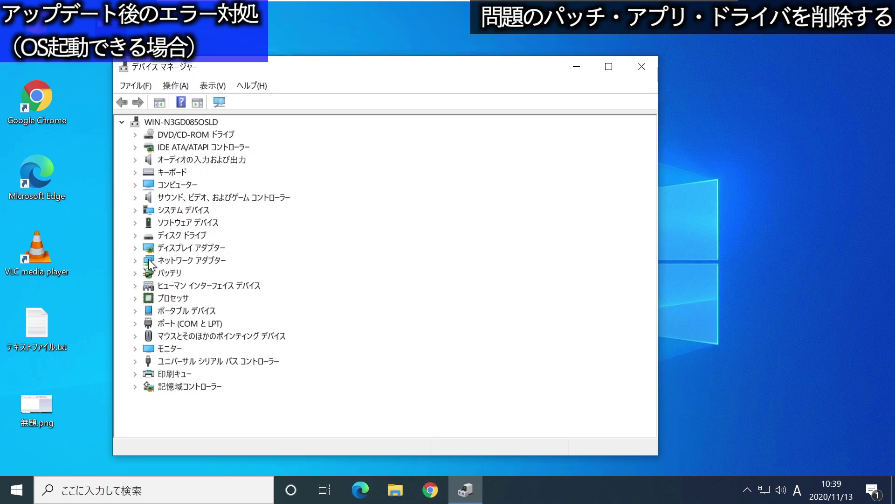
click(138, 251)
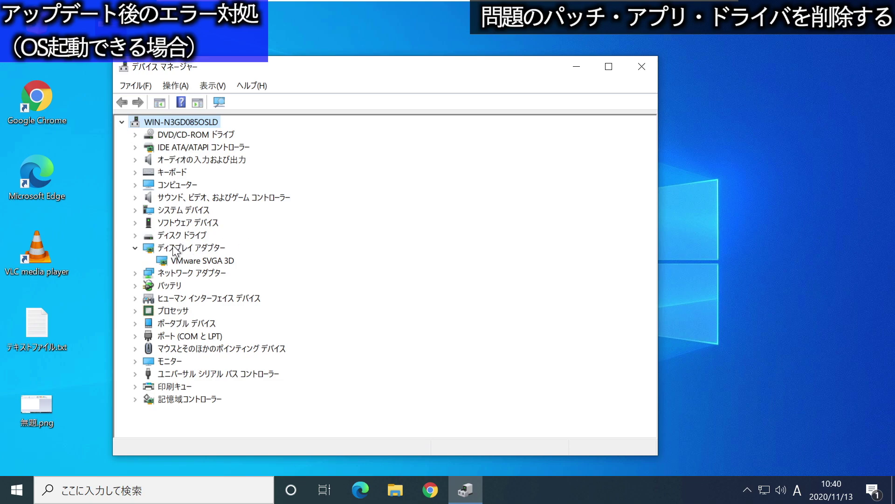
click(216, 260)
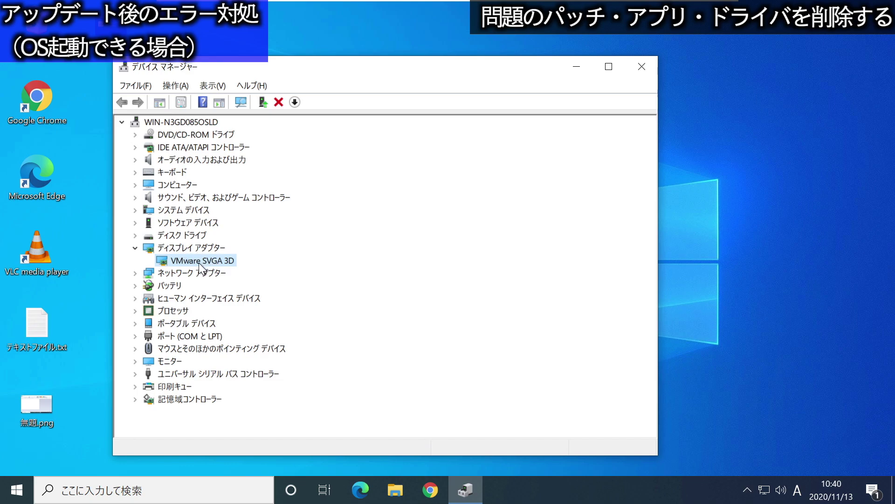
right_click(199, 262)
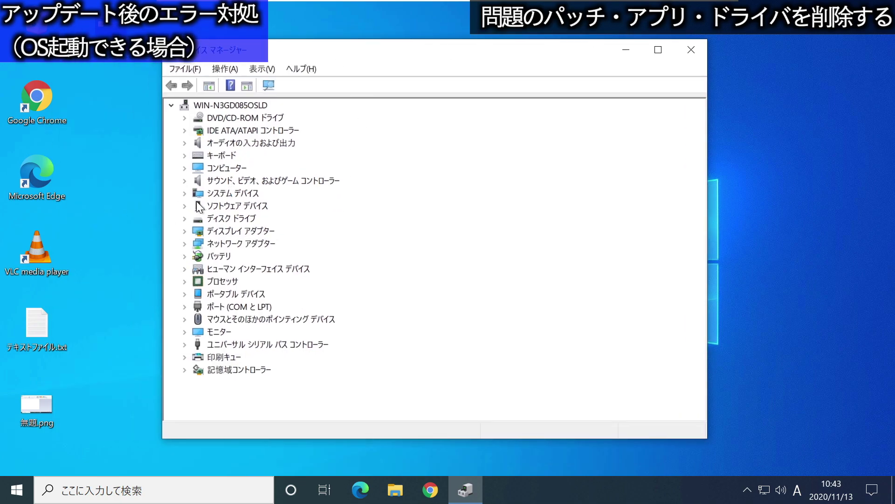
Expand ディスプレイ アダプター in Device Manager and view the update, disable and uninstall actions for VMware SVGA 3D
click(185, 229)
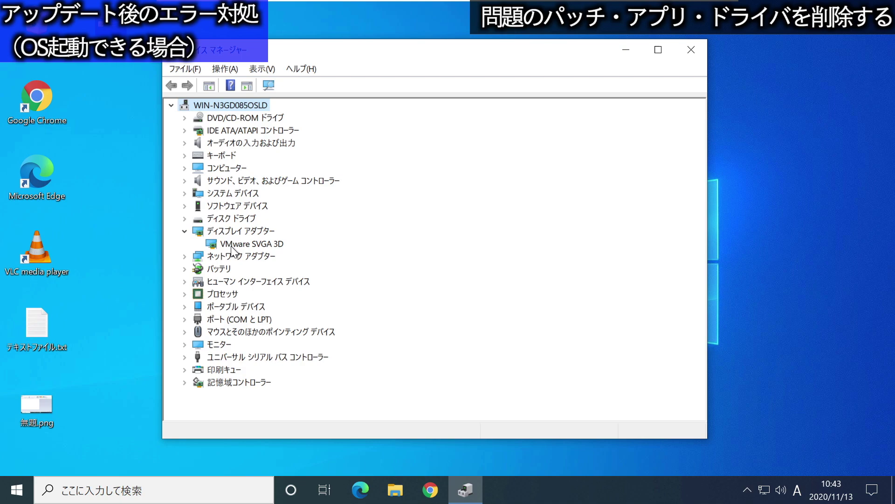
click(240, 244)
right_click(241, 245)
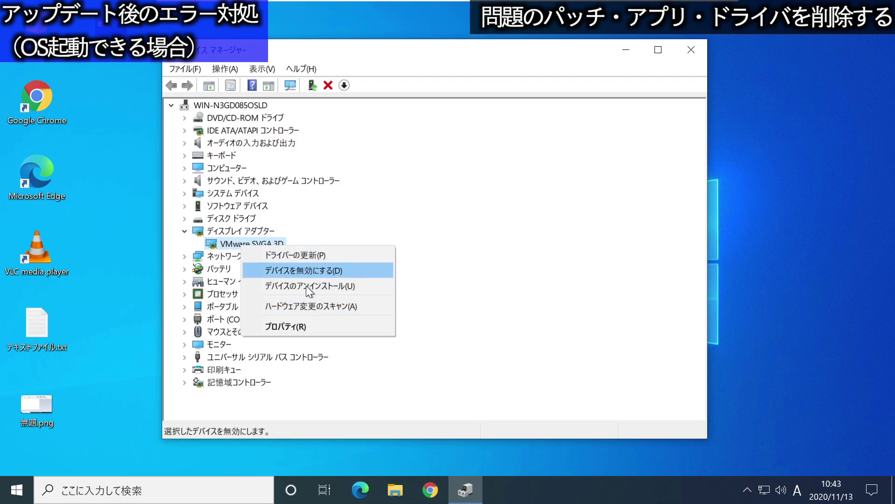
click(239, 247)
right_click(234, 244)
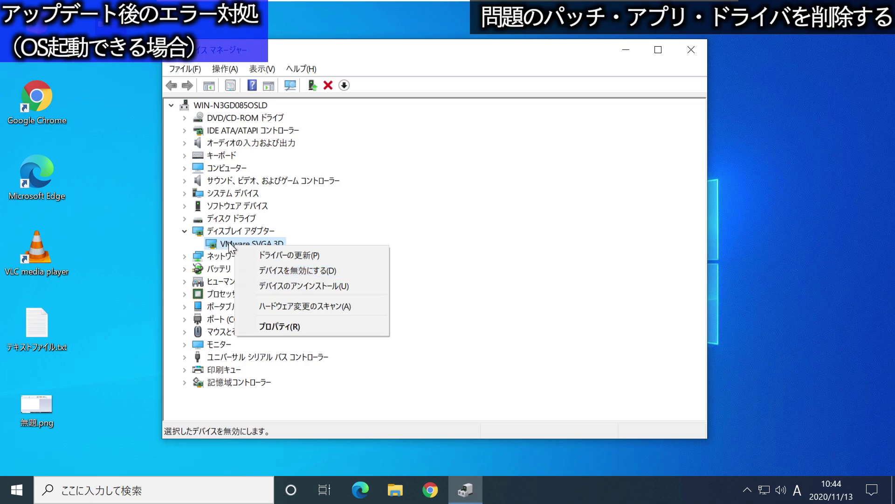
drag(434, 57, 422, 59)
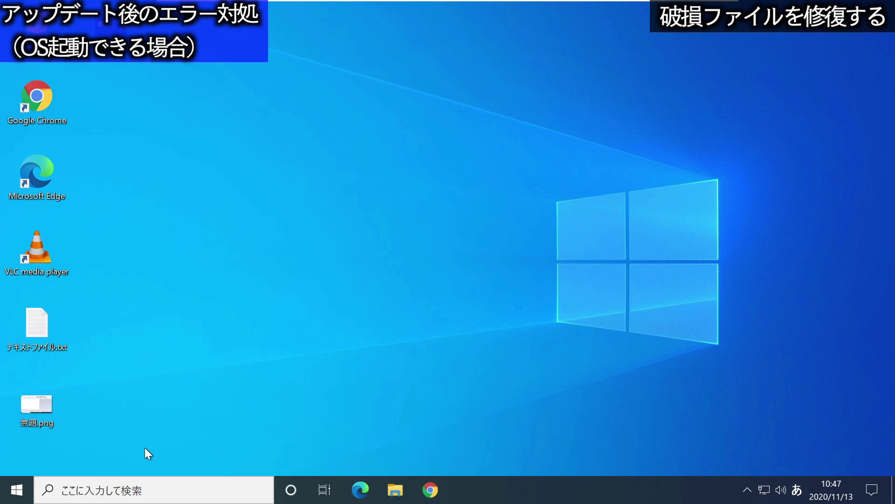
Run コマンド プロンプト from Windows システム ツール as administrator
click(10, 493)
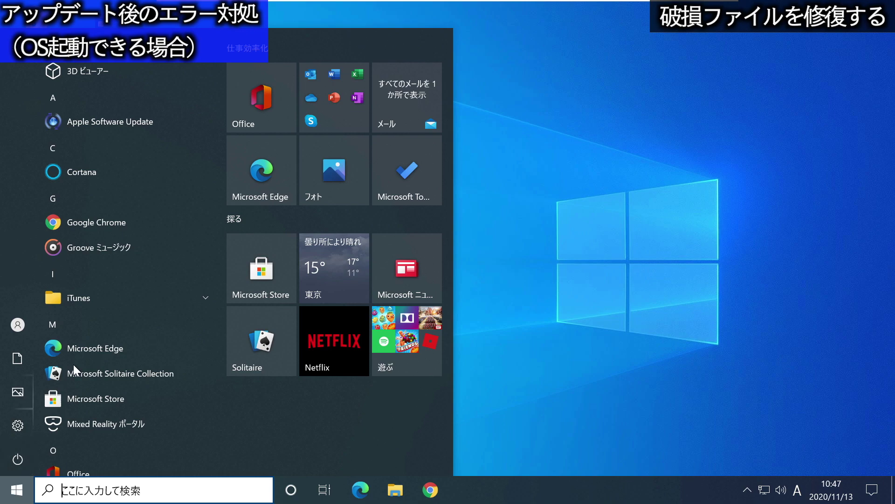
scroll(145, 318, down, 10)
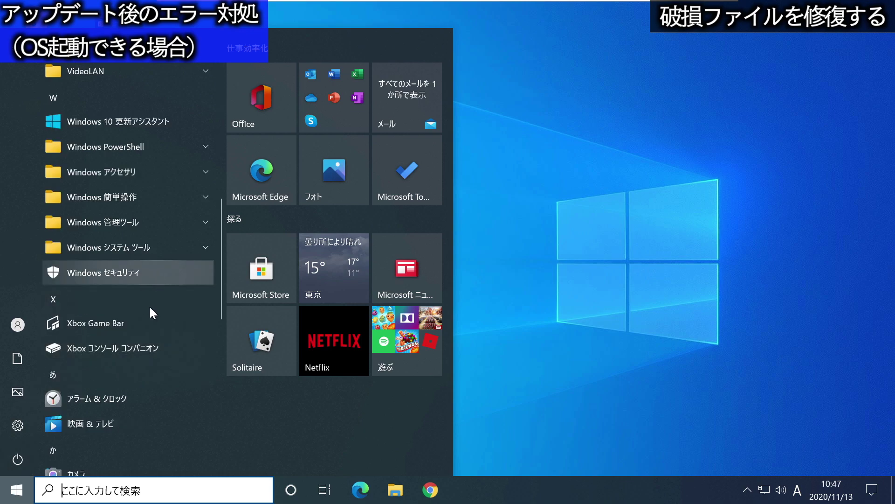
click(122, 248)
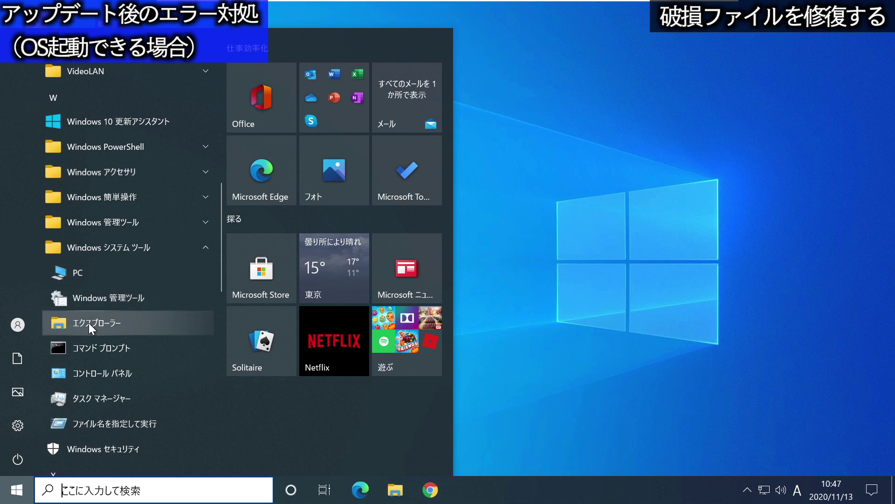
scroll(97, 348, down, 3)
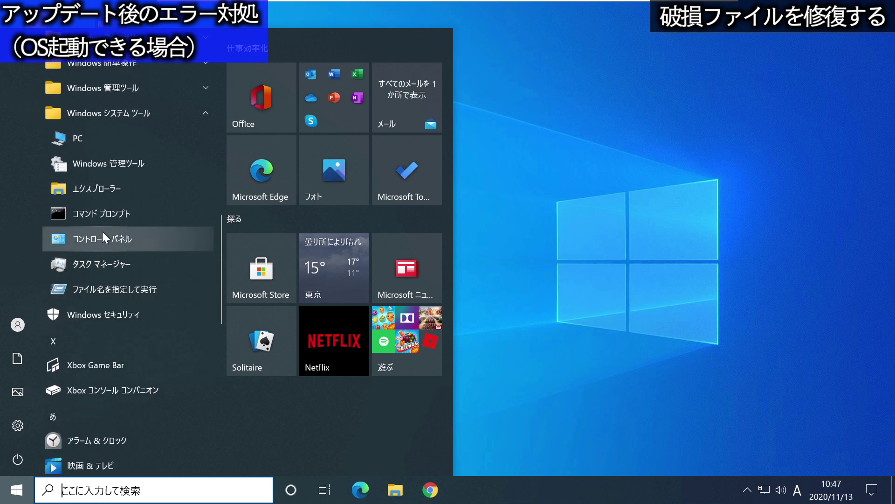
right_click(130, 211)
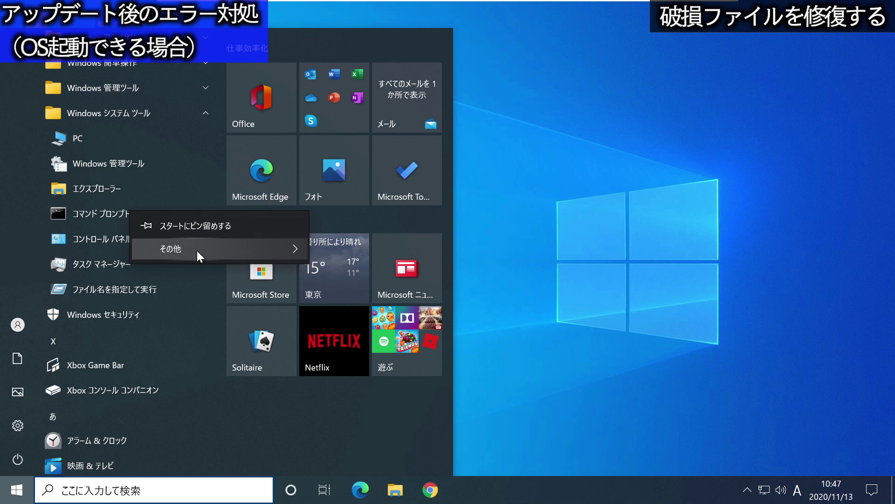
mouse_move(197, 249)
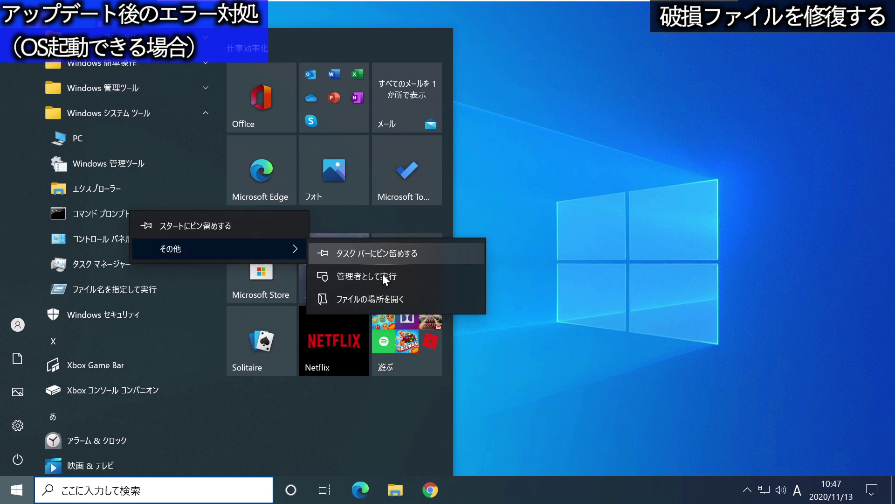
click(370, 276)
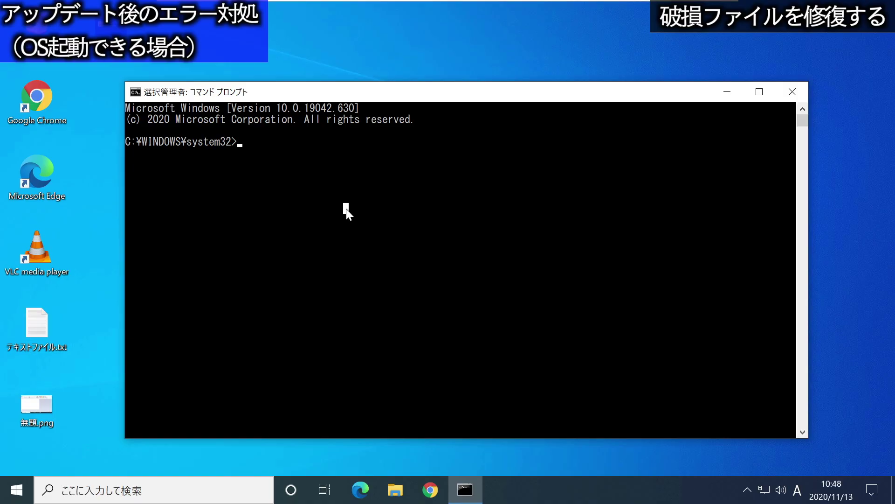
Repair the Windows image by running DISM /Online /Cleanup-Image /RestoreHealth in the administrator command prompt
key(Escape)
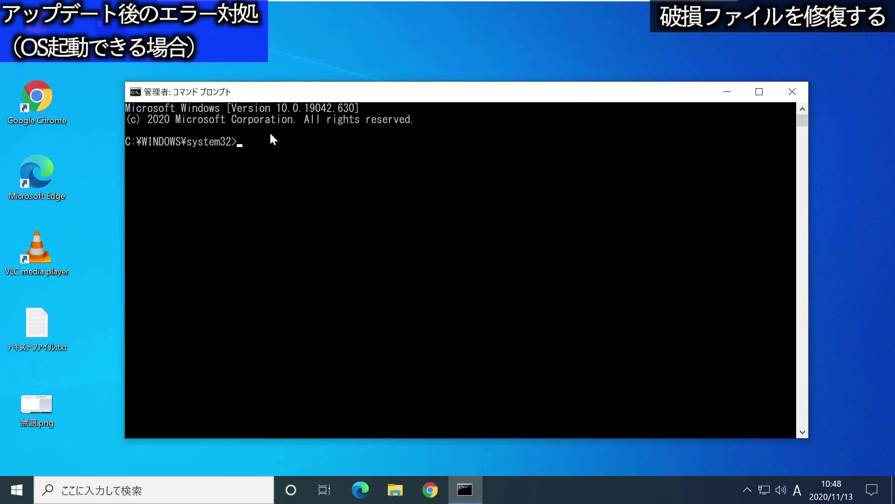
click(255, 145)
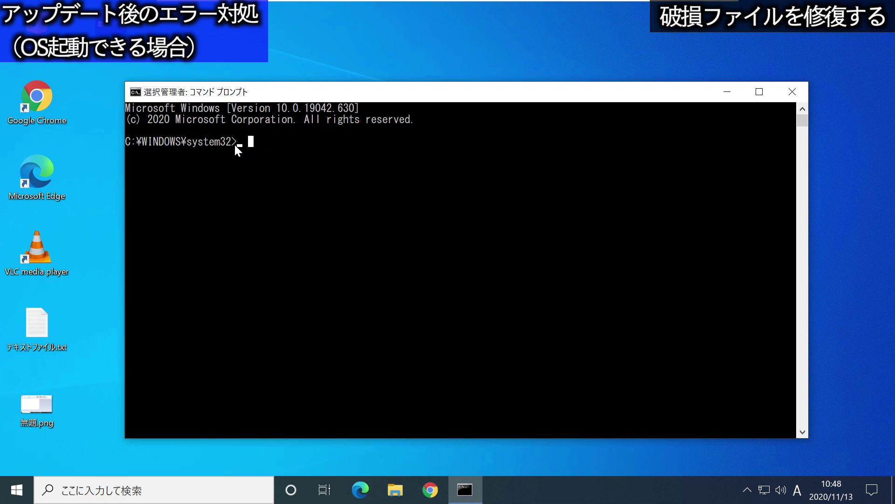
text(DISM /Online /Cleanup-Image /RestoreHealth)
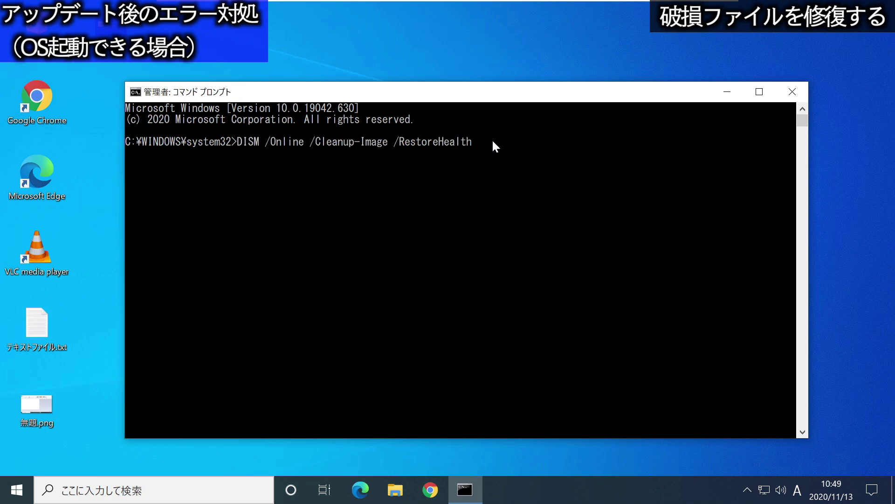
key(Return)
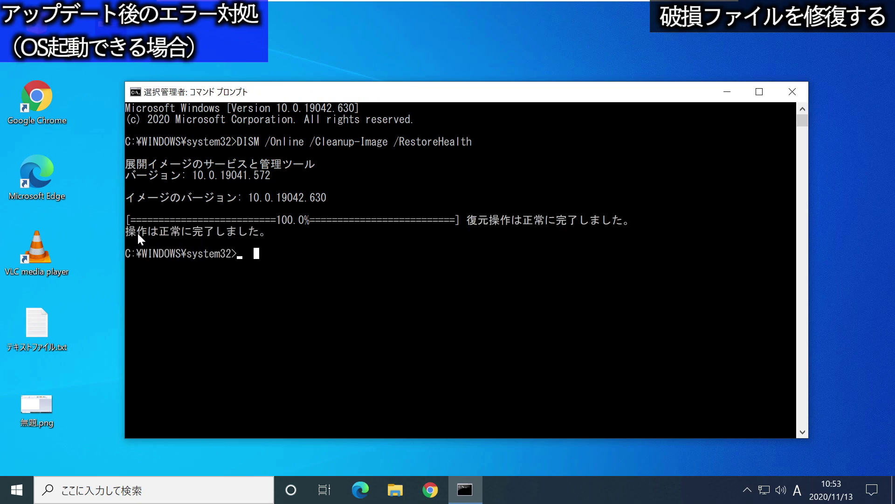
Run SFC /scannow to check and repair the corrupted system files
drag(540, 224, 331, 231)
click(330, 231)
click(298, 250)
click(256, 264)
right_click(357, 274)
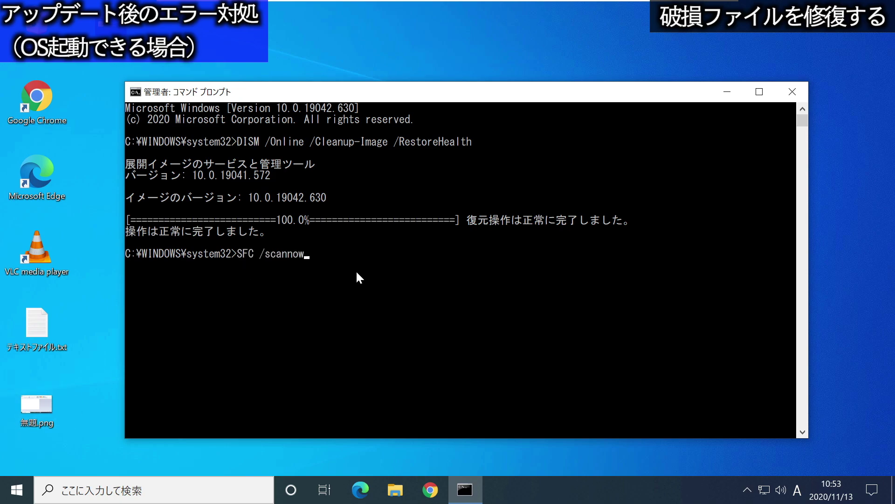
key(Return)
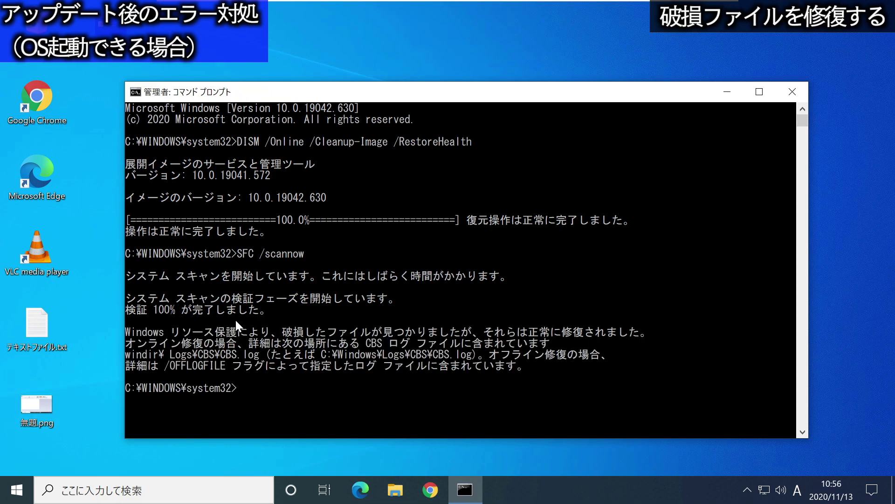
click(285, 320)
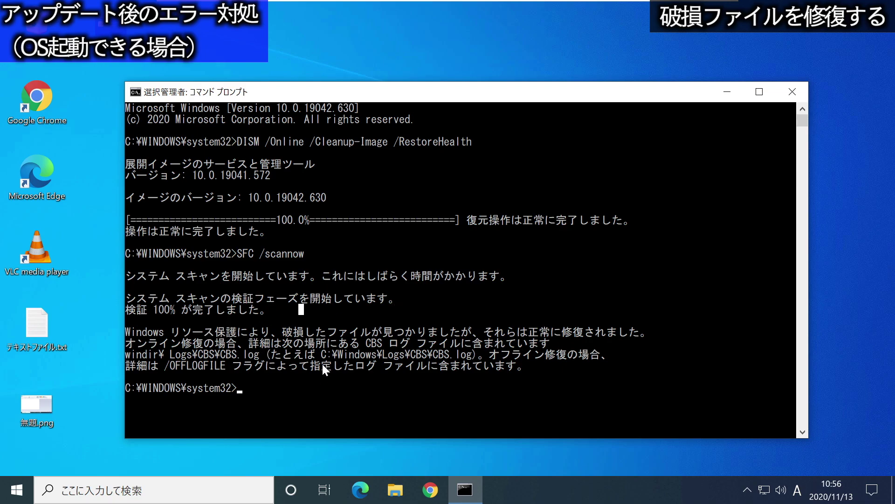
click(308, 321)
key(Escape)
key(Up)
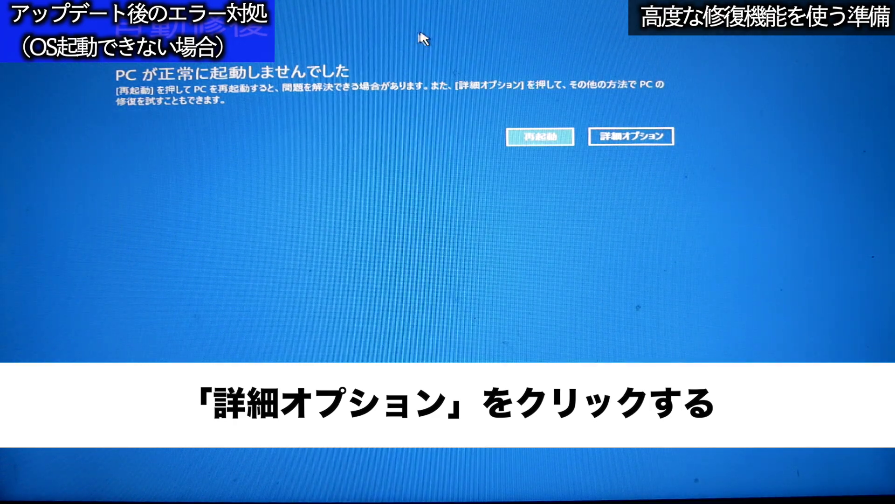
Open 詳細オプション from the startup repair screen to reach the recovery option selection
click(653, 136)
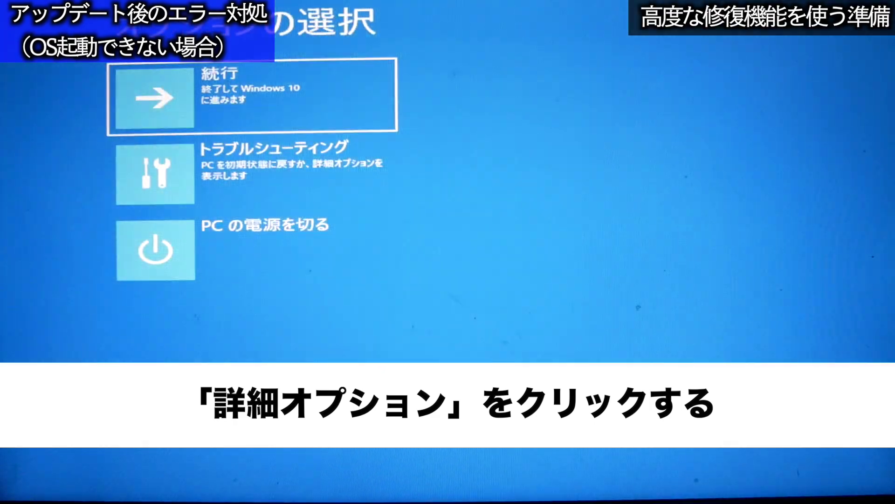